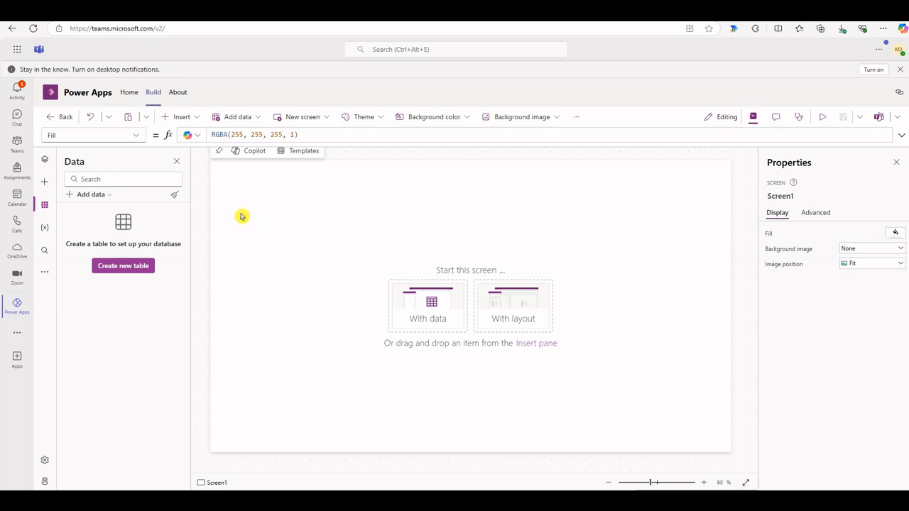
Create a new table as a data source, starting from a blank table
left_click(95, 195)
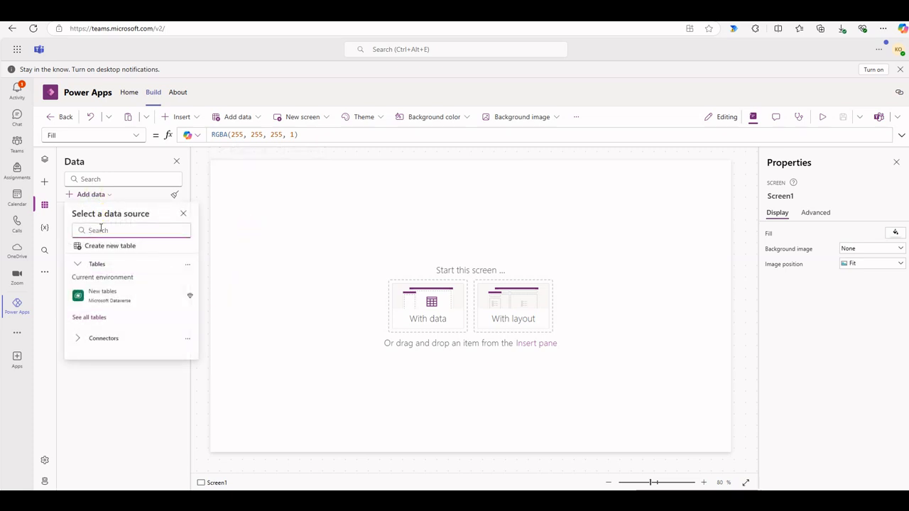
left_click(126, 246)
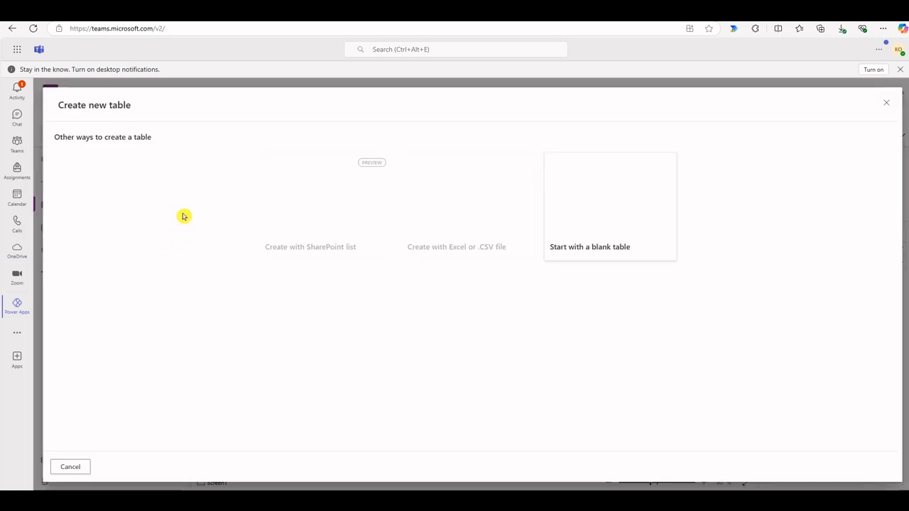
left_click(609, 199)
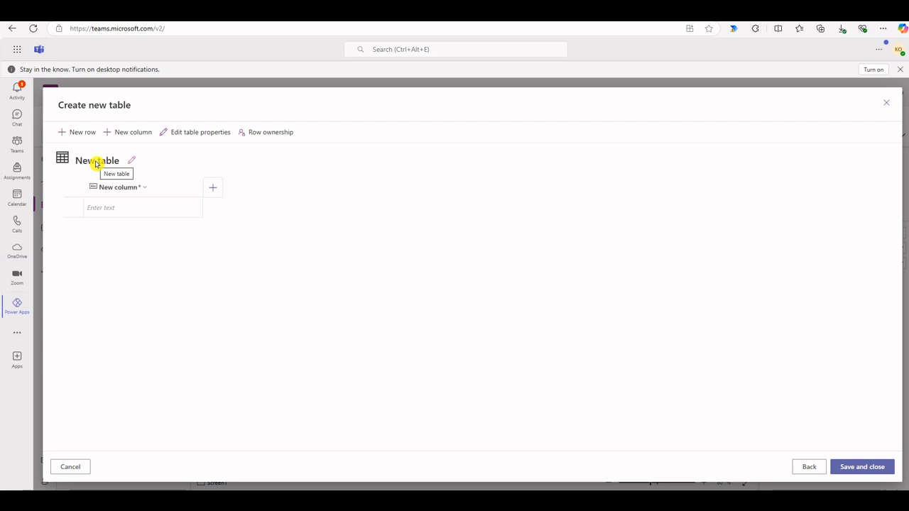
Rename the new table with display name Table1 and plural name Table1, and save the table details
left_click(132, 162)
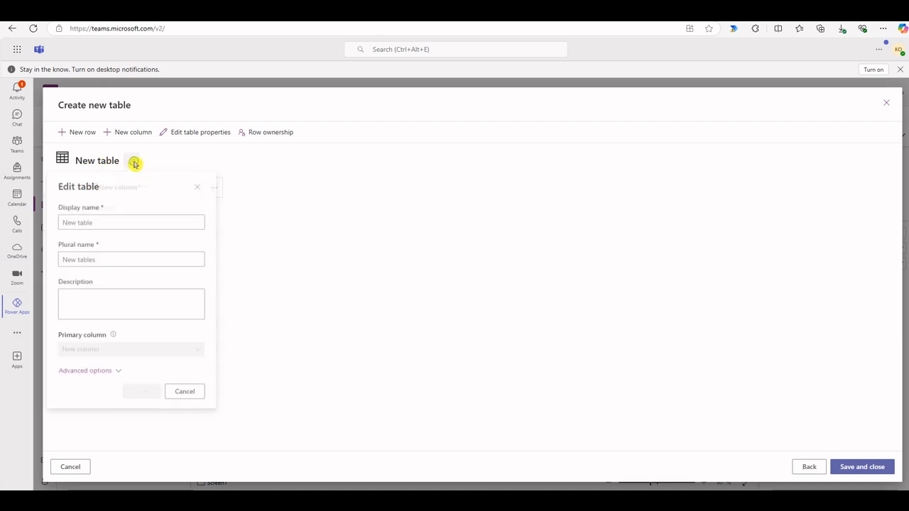
left_click(108, 223)
left_click_drag(107, 223, 46, 228)
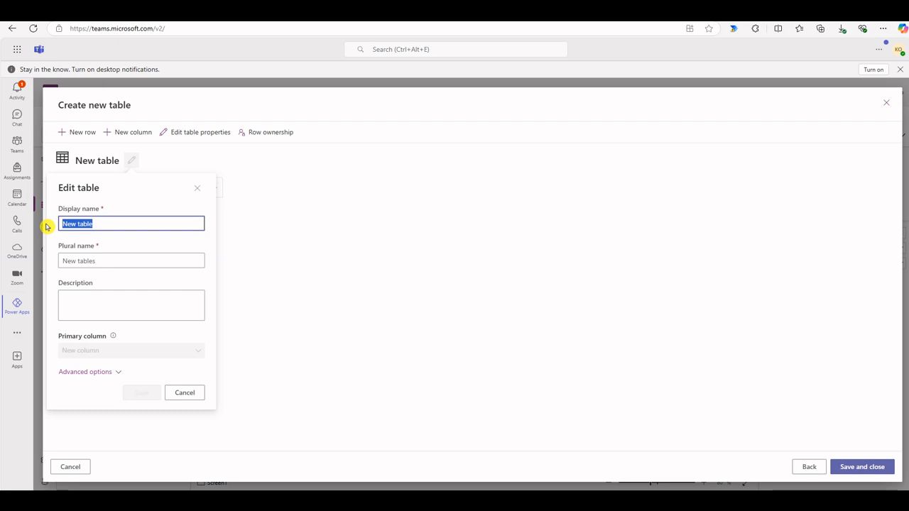
type("Pa")
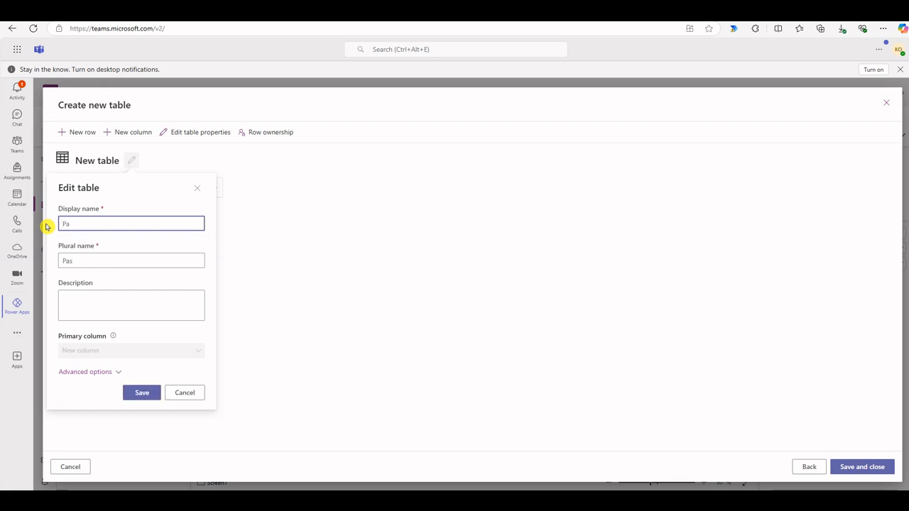
key("BackSpace")
key("BackSpace")
type("Table1")
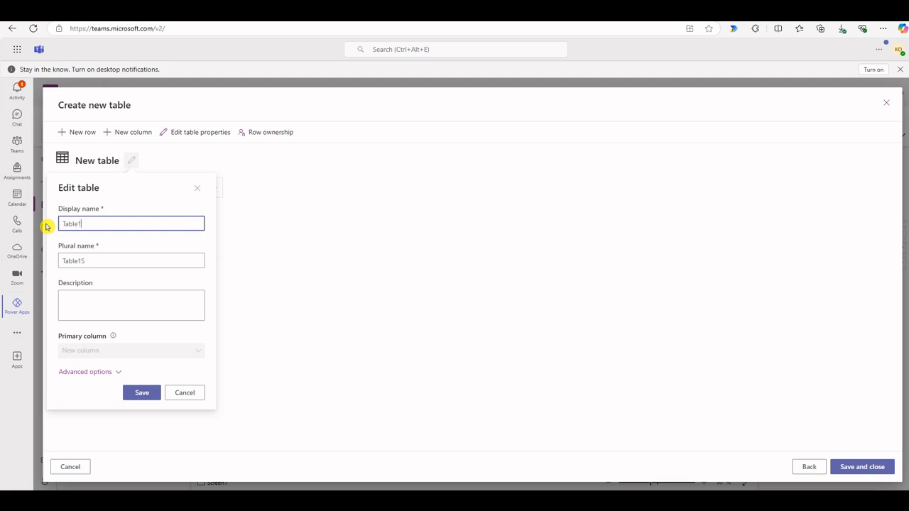
left_click(91, 261)
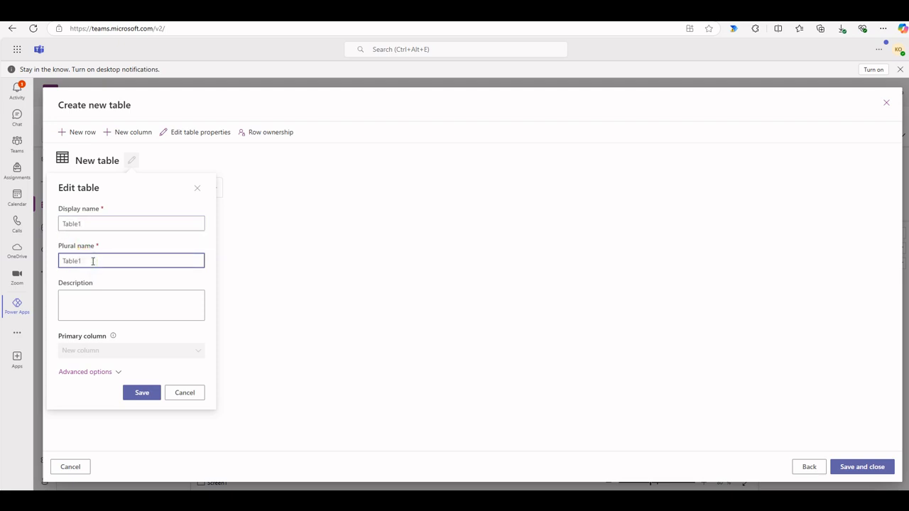
left_click(141, 392)
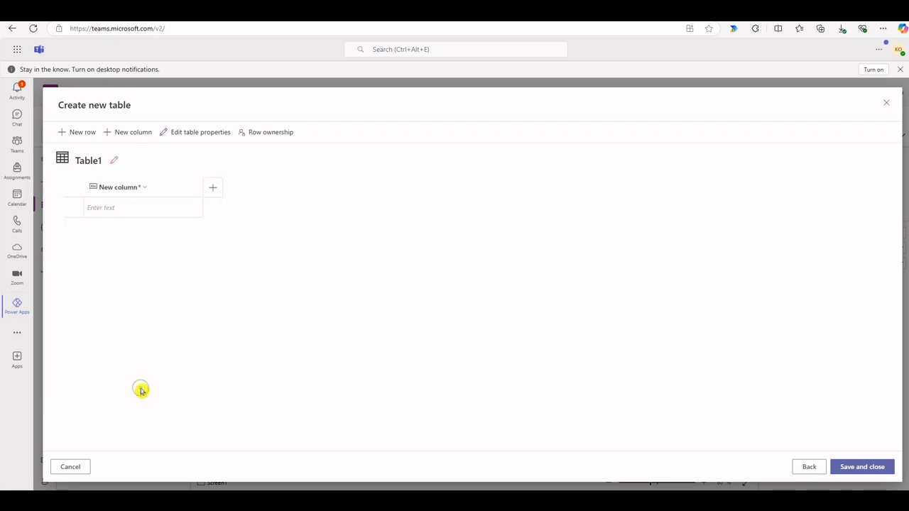
Rename the table's primary column to PartNumber and update it
left_click(144, 187)
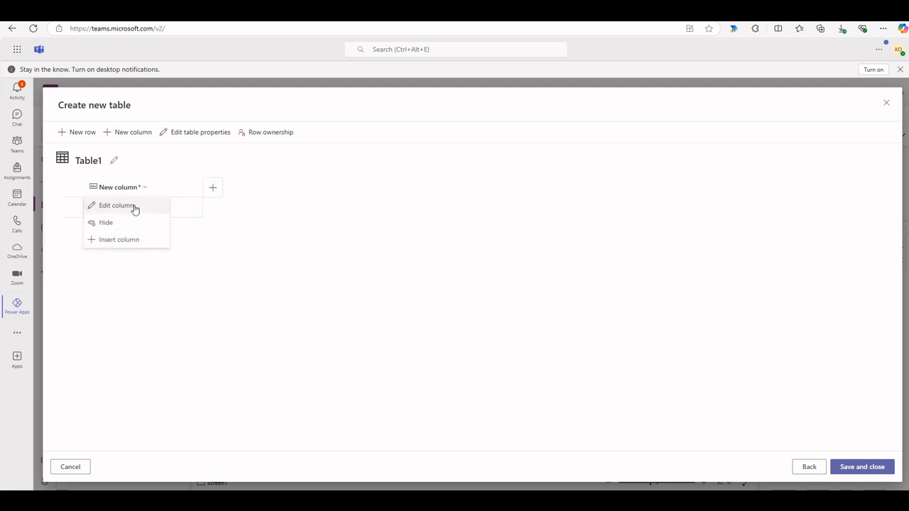
left_click(117, 205)
left_click_drag(121, 256, 46, 253)
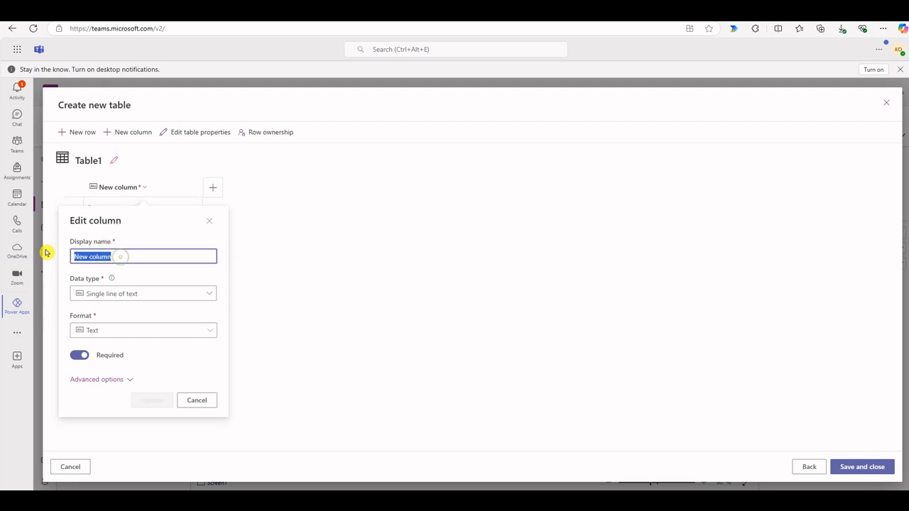
type("Part")
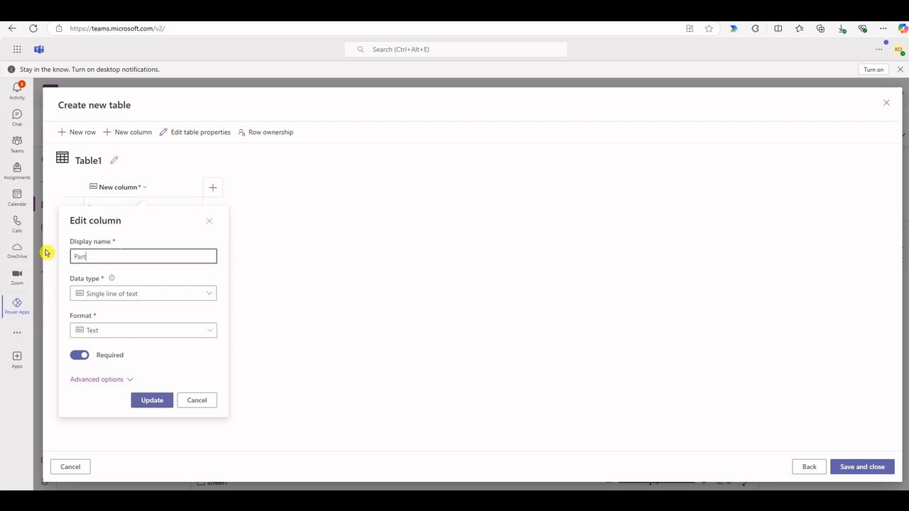
type("Number")
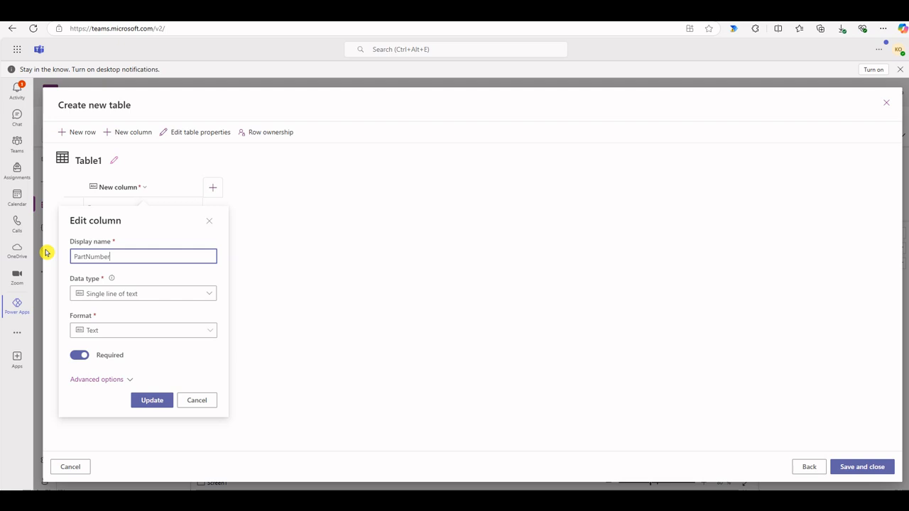
left_click(155, 402)
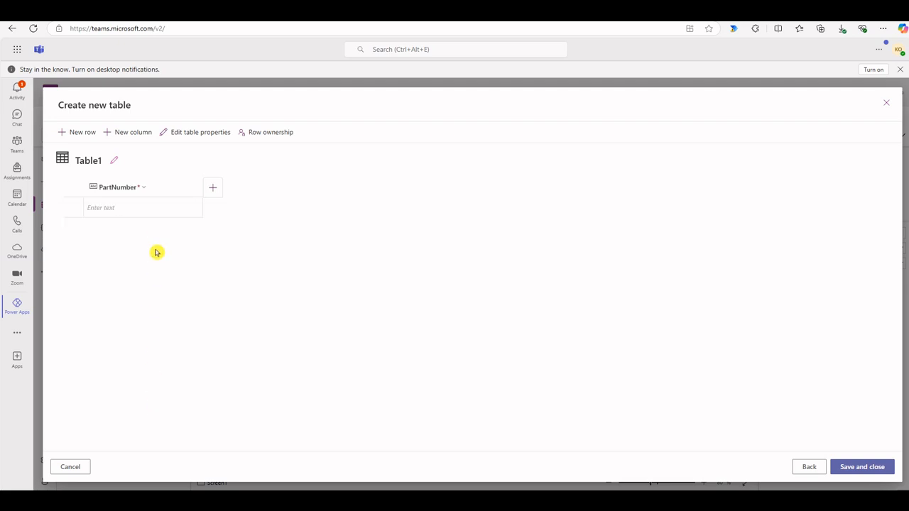
Enter 2857662 as the PartNumber in the first row of Table1
left_click(150, 213)
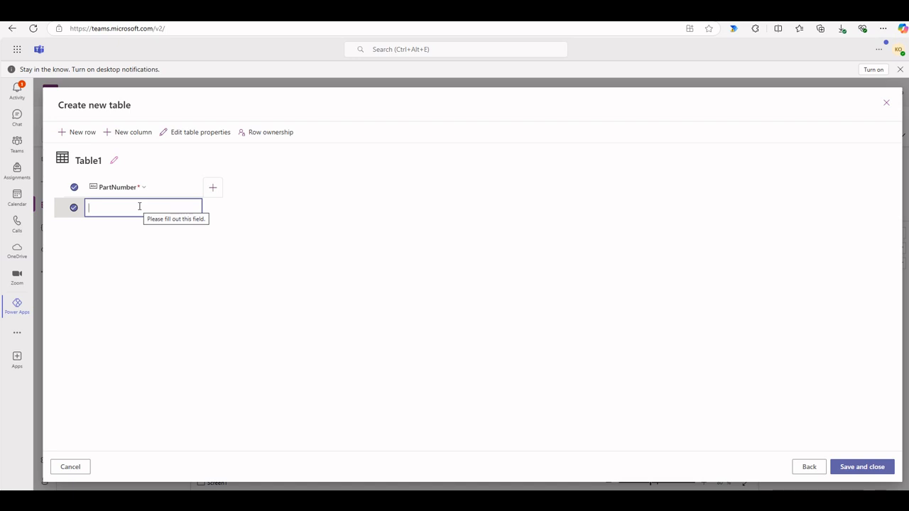
type("2857662")
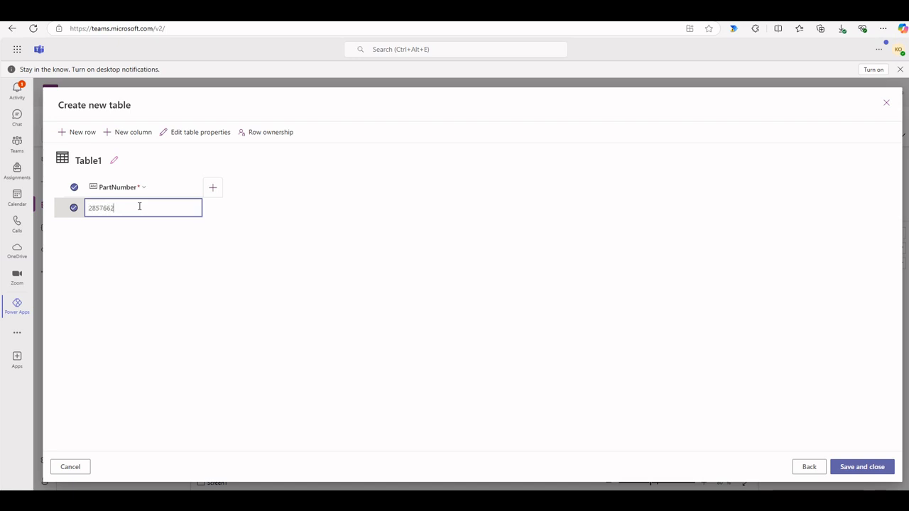
left_click(134, 237)
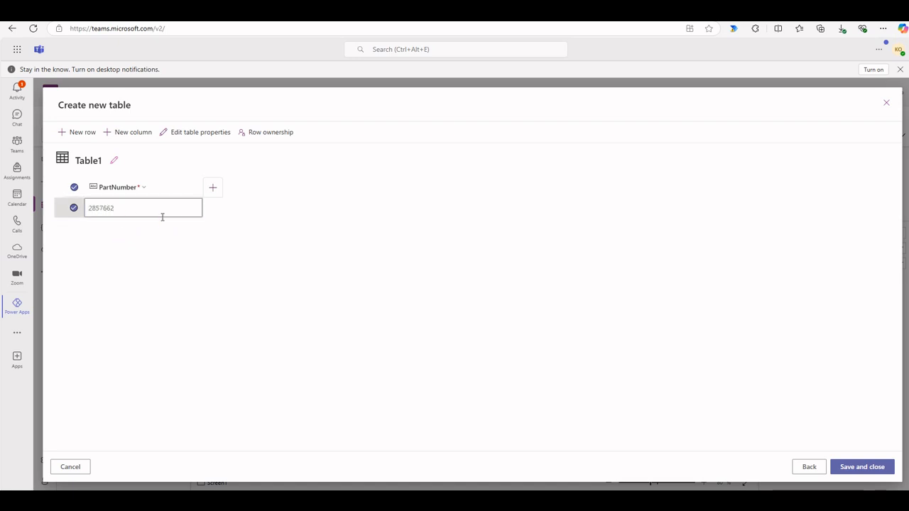
left_click(141, 210)
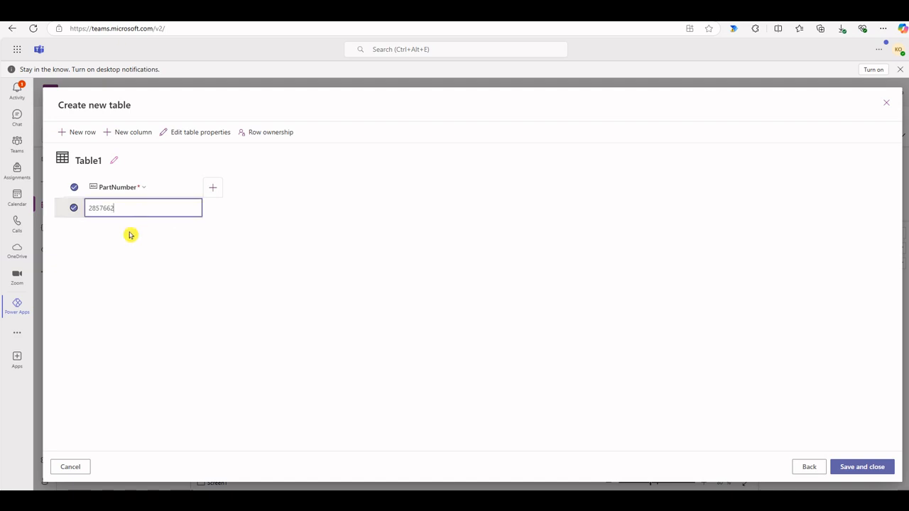
left_click(131, 234)
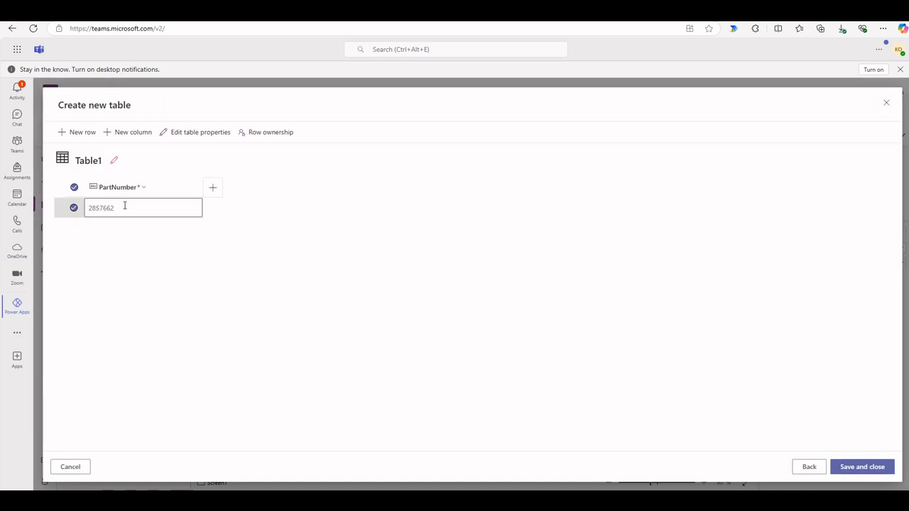
left_click(124, 206)
left_click(126, 229)
left_click(190, 209)
left_click(159, 202)
double_click(156, 203)
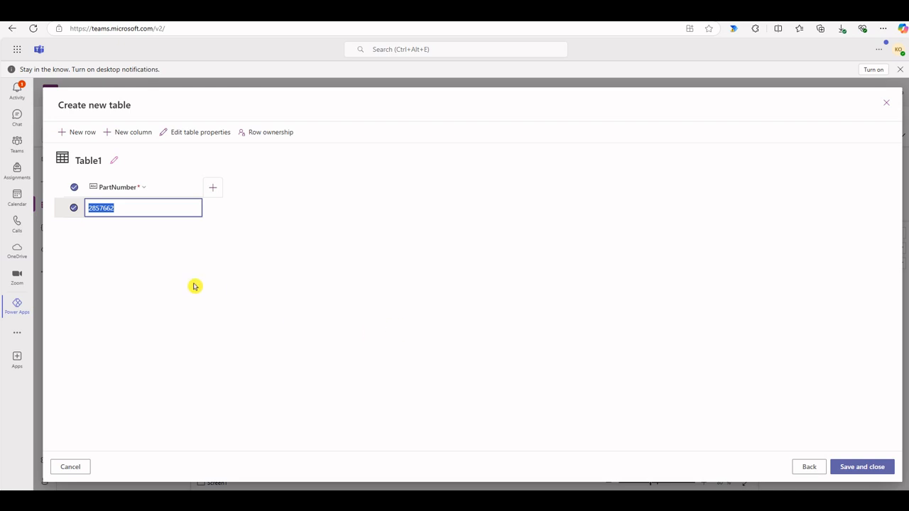
left_click(192, 208)
Add the part numbers 5747334 and 5876959 in the second and third rows of Table1
left_click(126, 227)
left_click(126, 226)
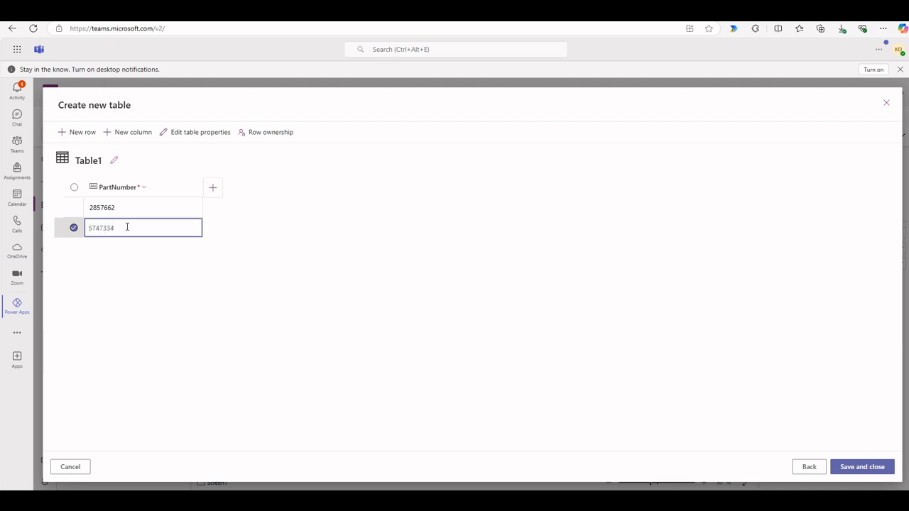
left_click(126, 246)
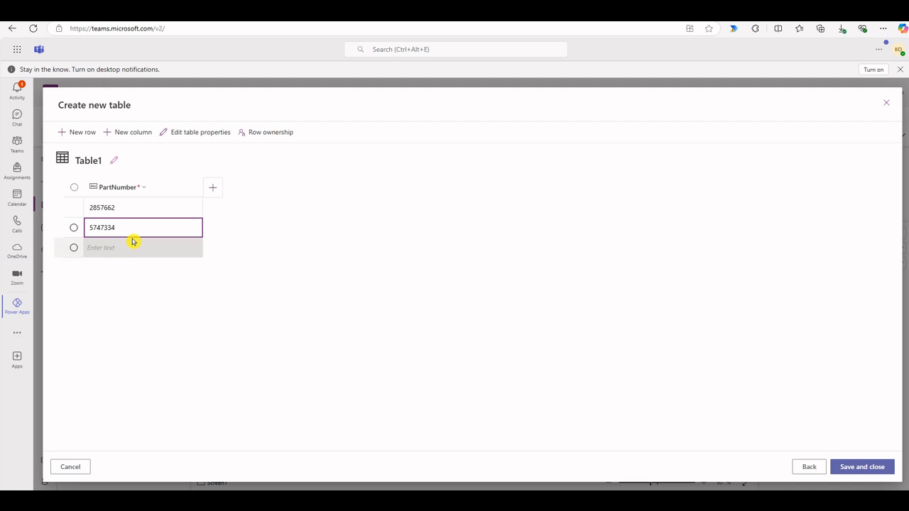
left_click(119, 248)
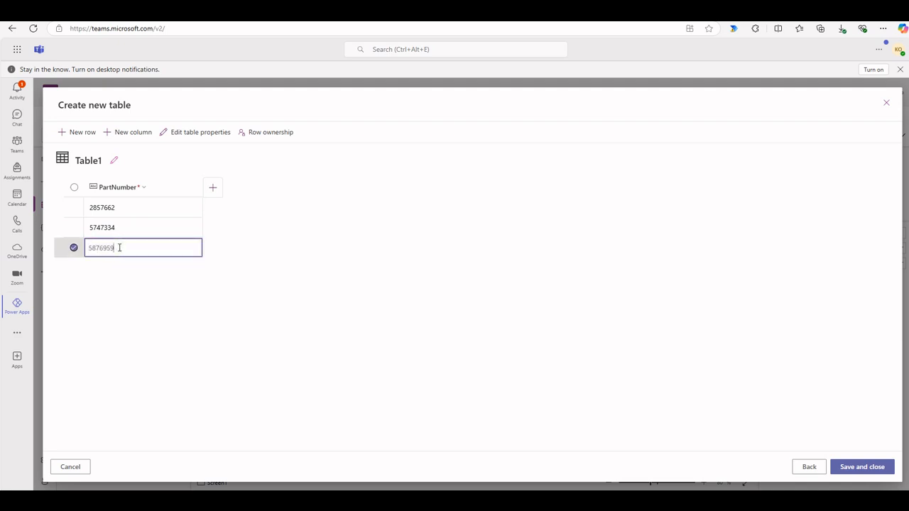
left_click(127, 277)
left_click(126, 251)
Enter 5876873 as the PartNumber in the fourth row of Table1
left_click(125, 267)
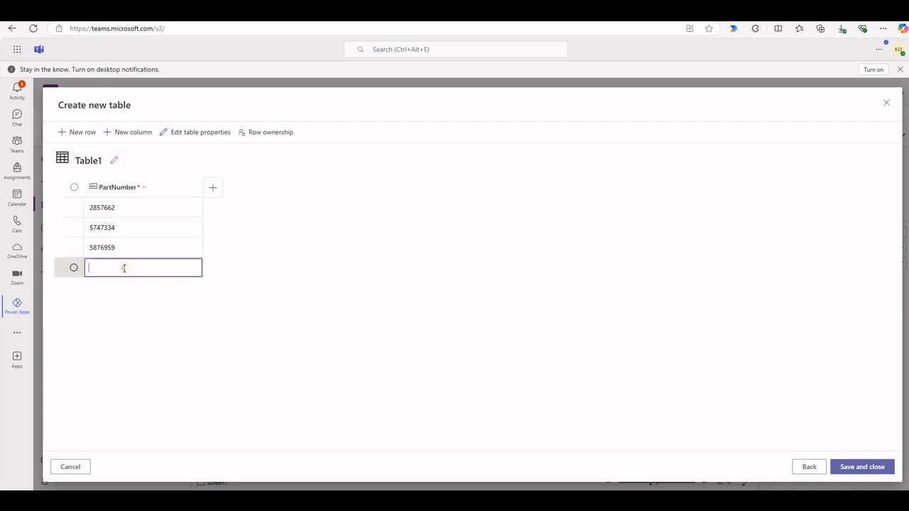
type("5876873")
left_click(128, 282)
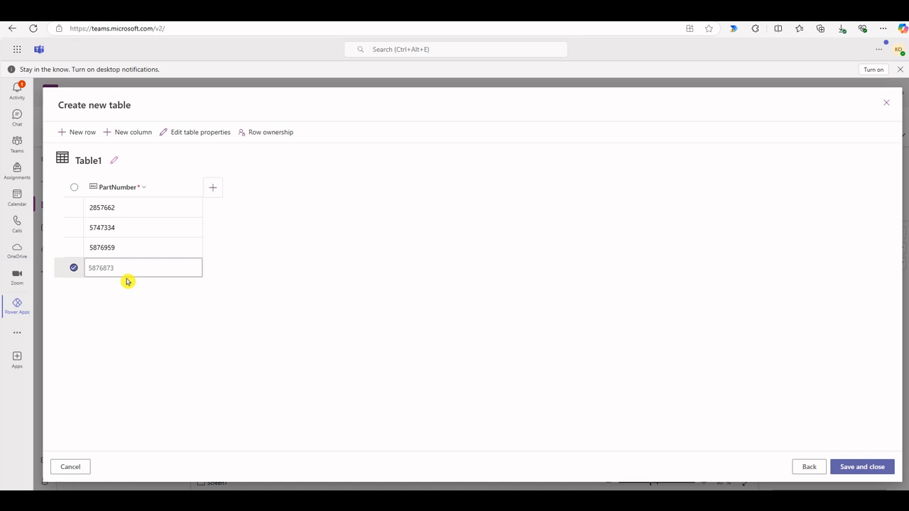
left_click(131, 267)
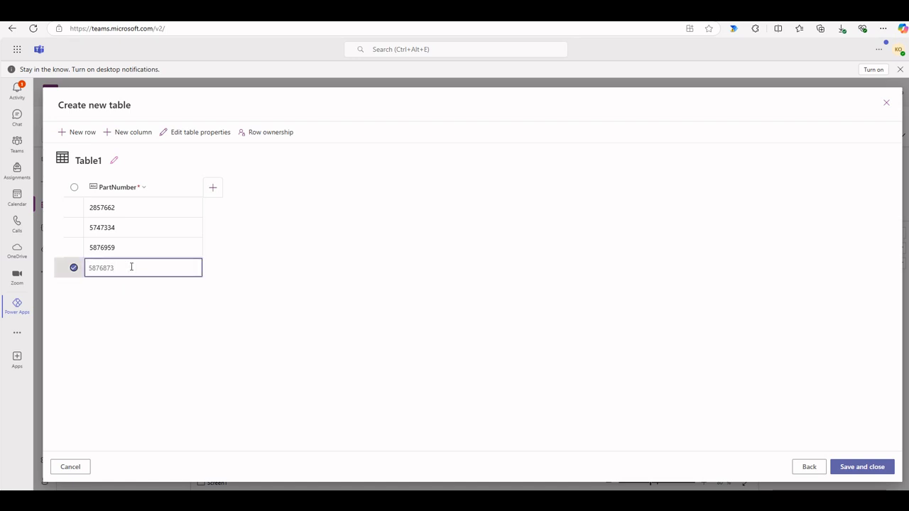
Enter 8574763 as the PartNumber in the fifth row, and save and close the table
left_click(118, 287)
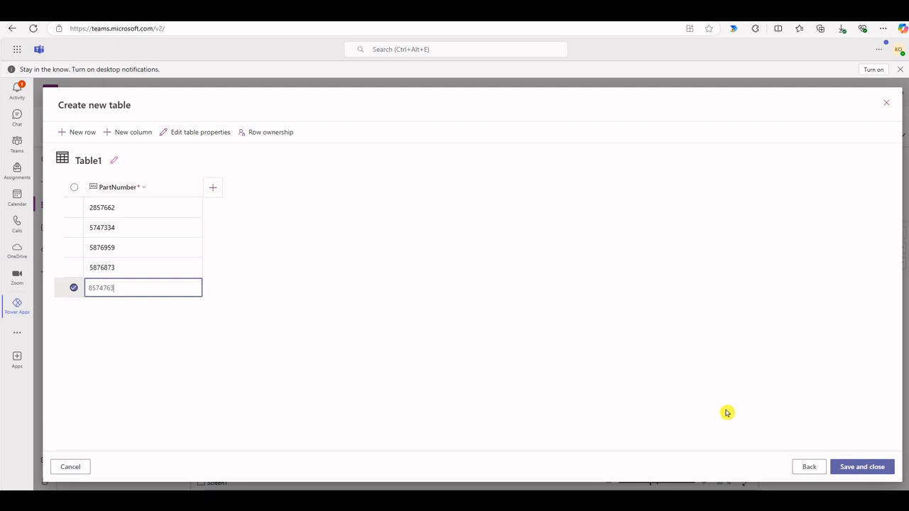
left_click(748, 500)
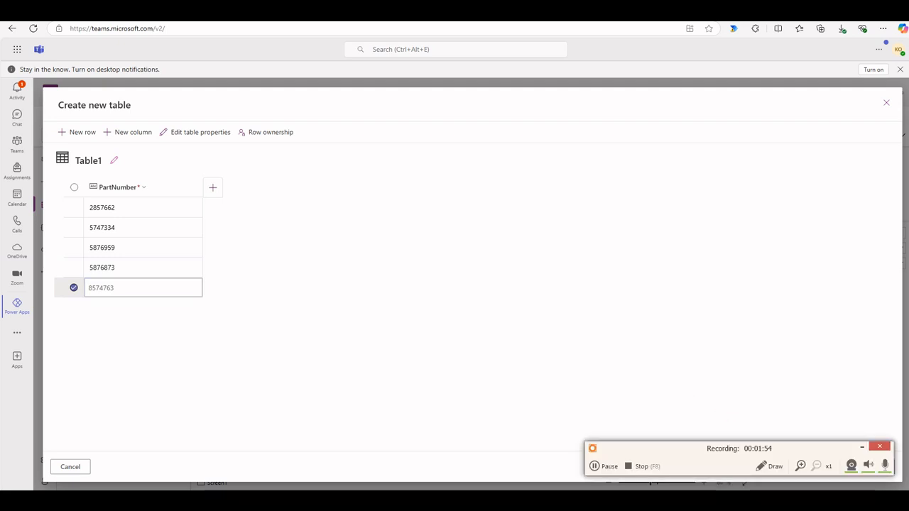
left_click(603, 467)
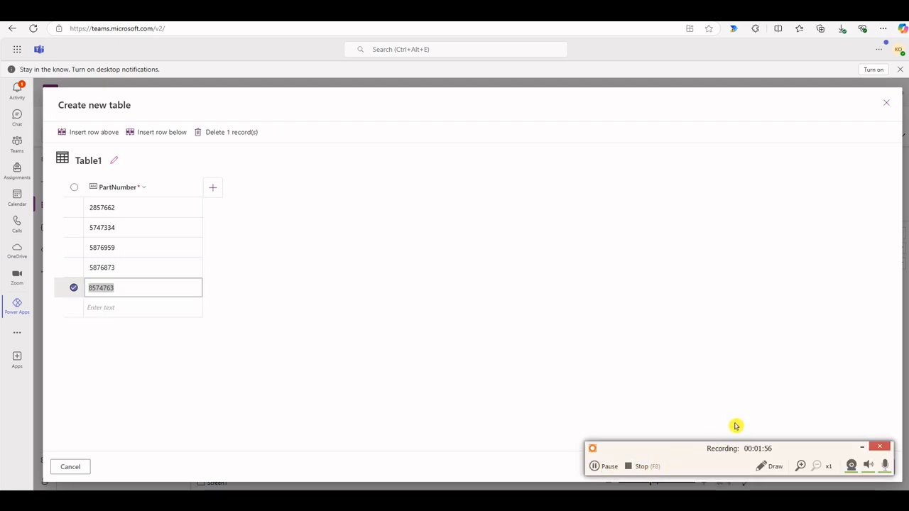
left_click(735, 425)
left_click_drag(677, 456, 702, 507)
left_click(859, 468)
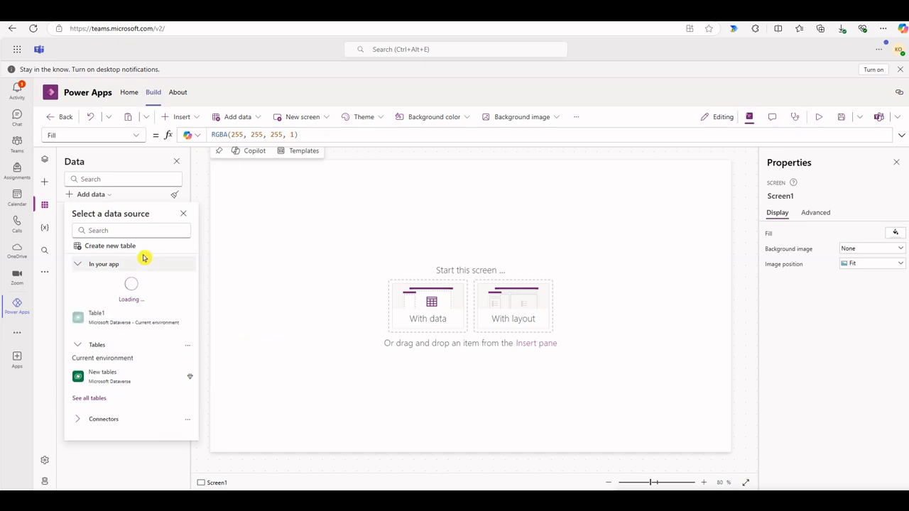
Start creating another new data table for the app from a blank table
left_click(94, 194)
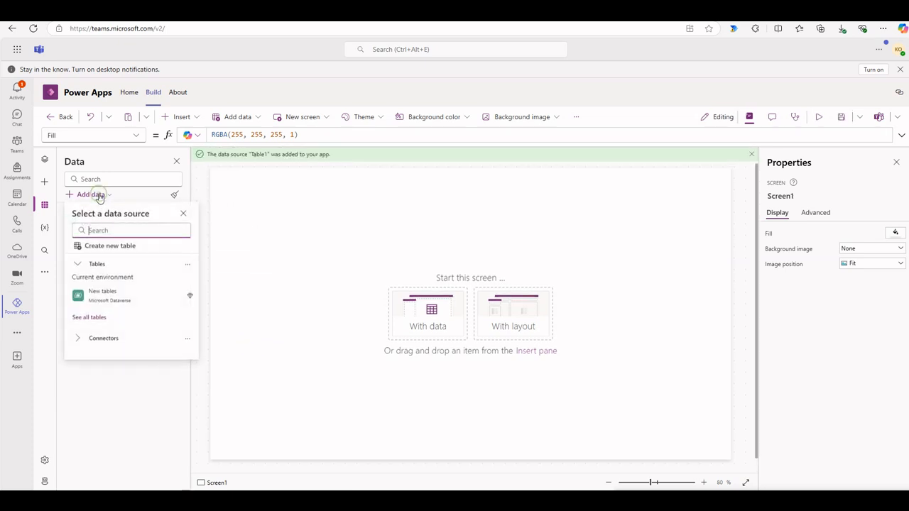
left_click(188, 264)
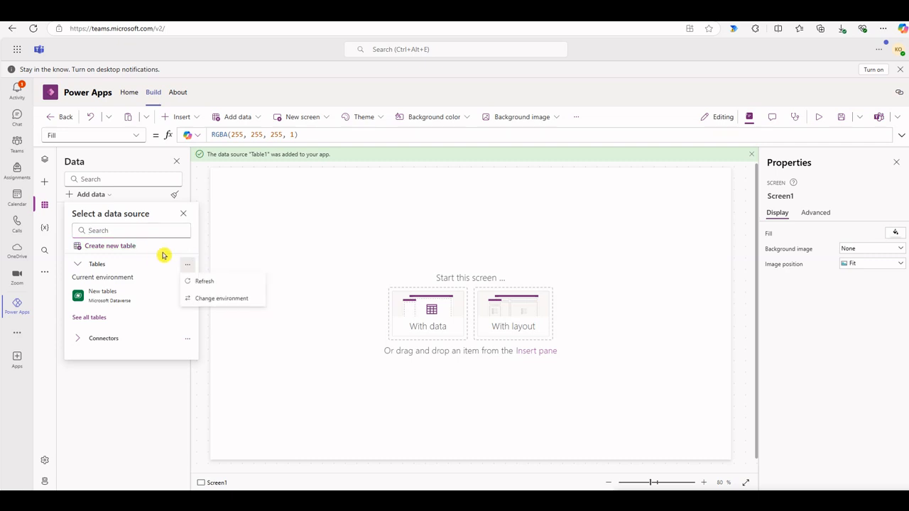
left_click(127, 246)
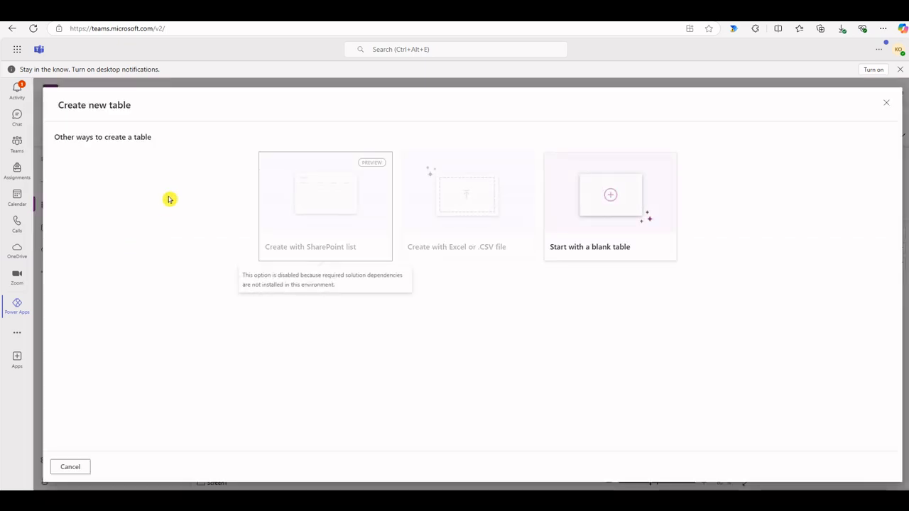
left_click(597, 197)
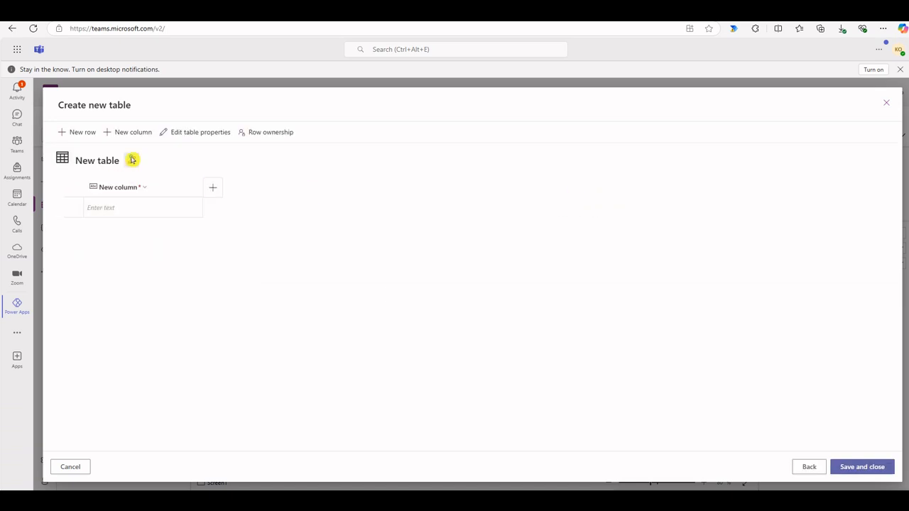
Set both the display name and the plural name of the new table to Table2 and save them
left_click(132, 160)
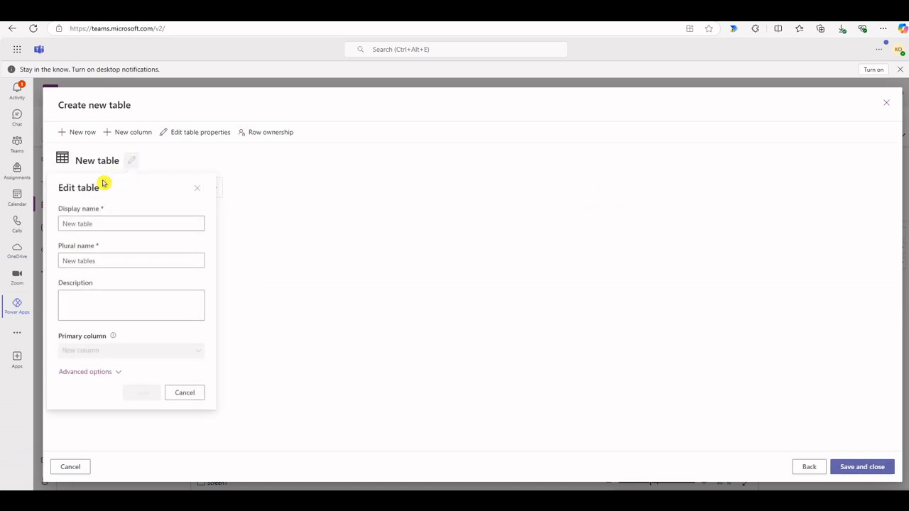
triple_click(97, 226)
type("Table2")
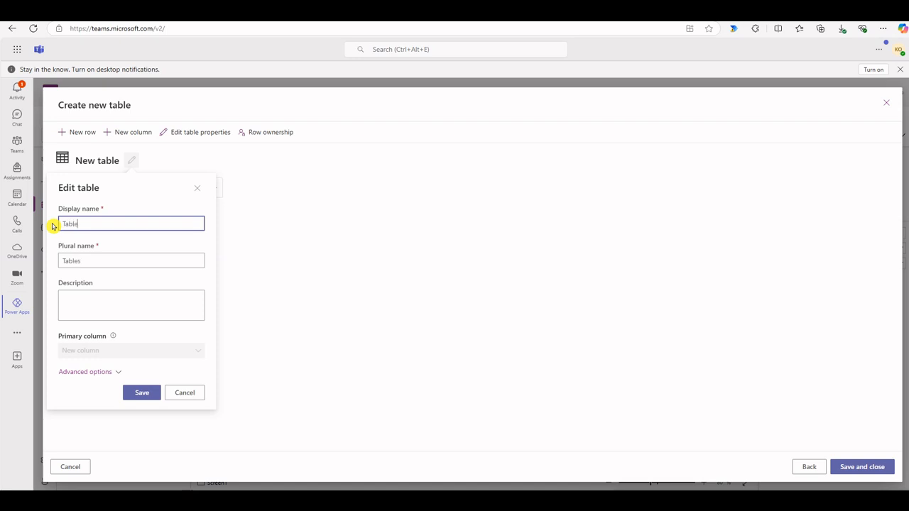
left_click(85, 262)
key("BackSpace")
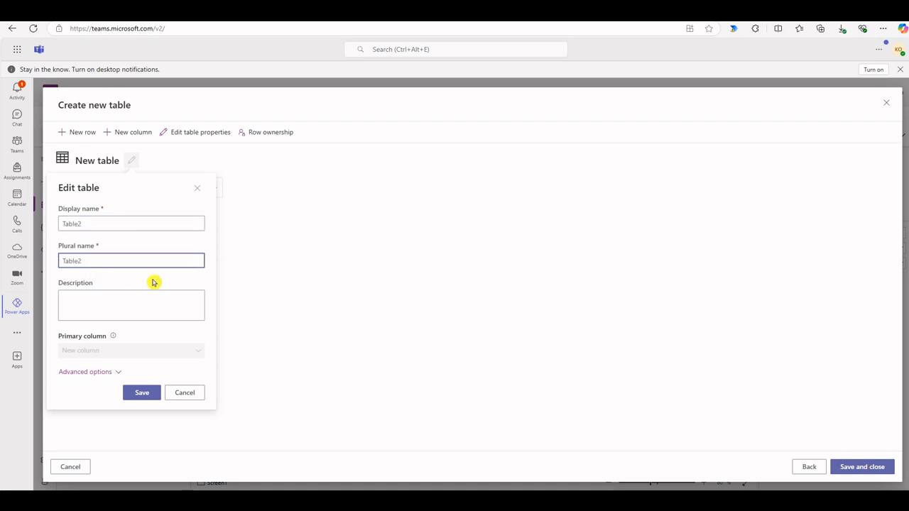
left_click(142, 392)
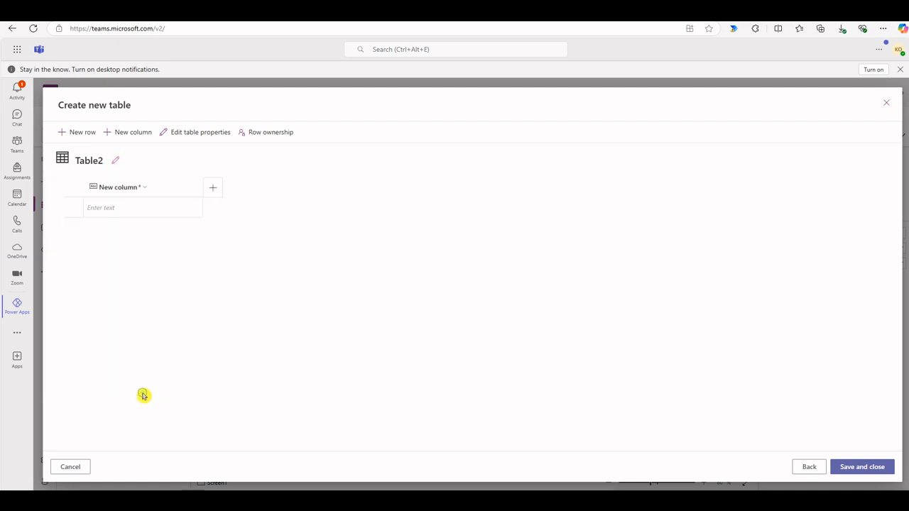
Rename the primary column of Table2 to PartNumber
left_click(141, 198)
left_click(132, 204)
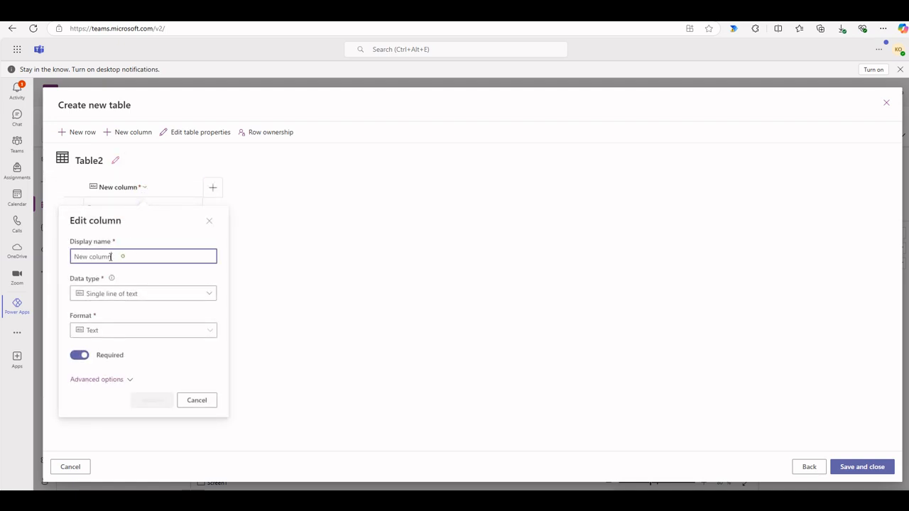
left_click_drag(111, 256, 64, 250)
type("Part")
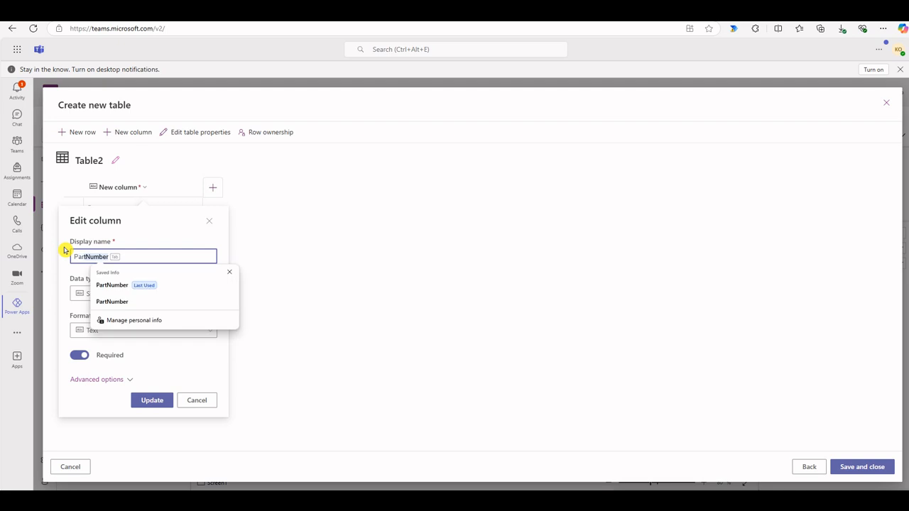
type("Number")
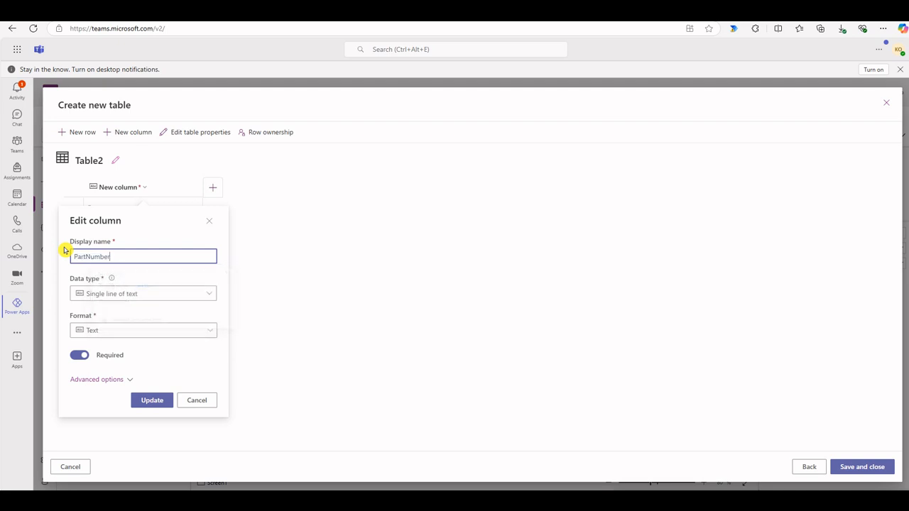
left_click(152, 400)
Enter the part numbers 758943 and 386865 in the first and second rows of Table2
left_click(164, 210)
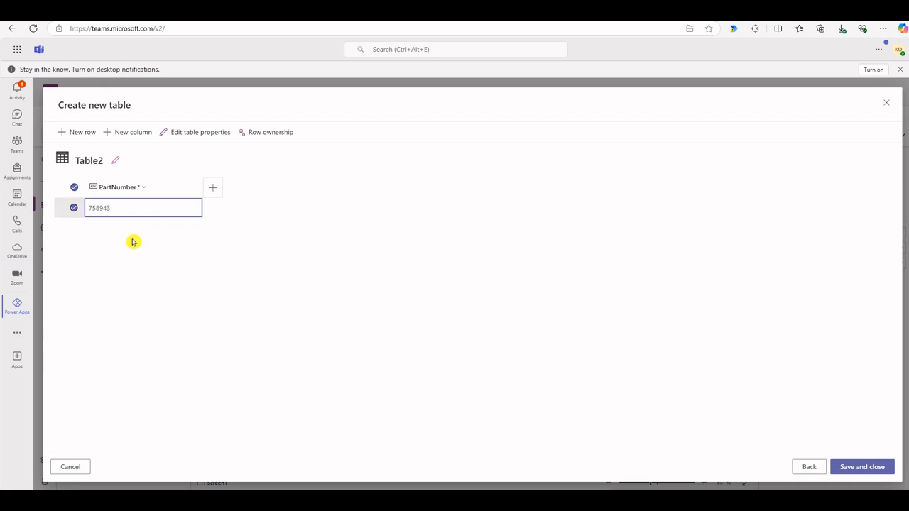
double_click(133, 211)
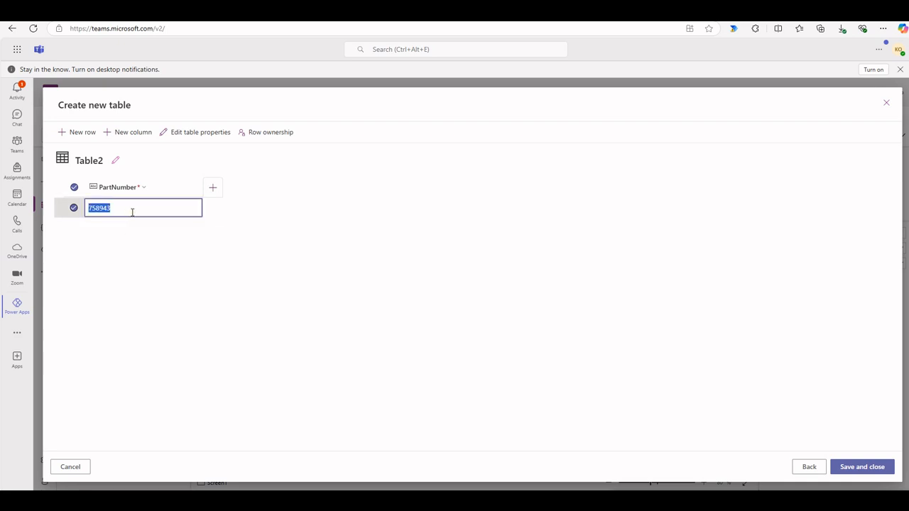
left_click(132, 211)
left_click(125, 229)
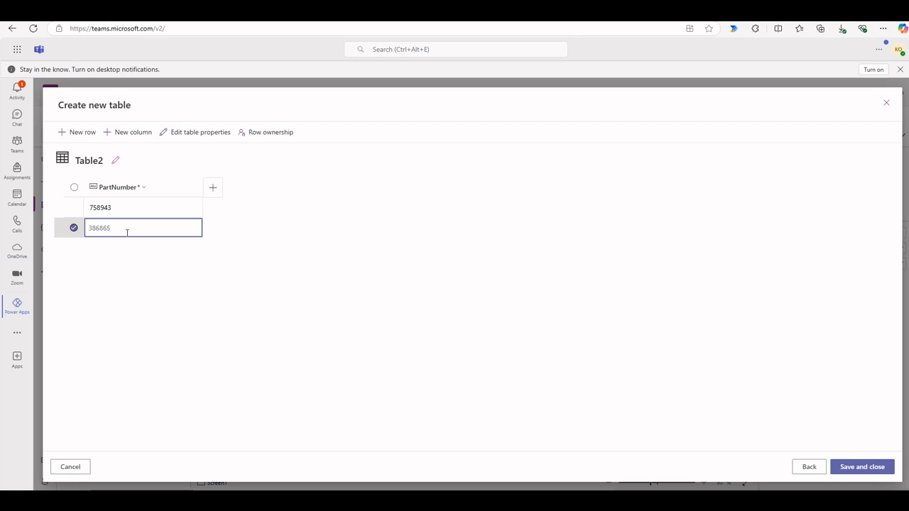
left_click(111, 263)
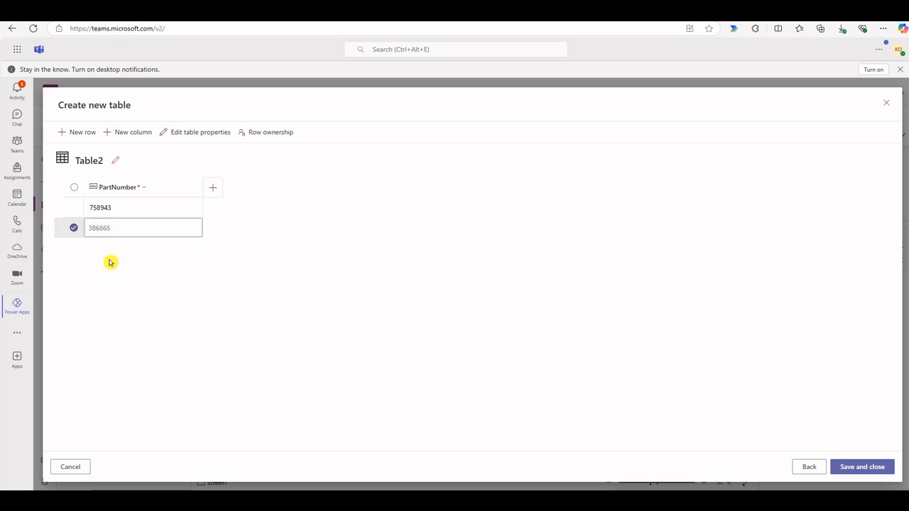
left_click(130, 230)
Enter 8574763 as the PartNumber in the third row of Table2, and save and close the table
left_click(112, 248)
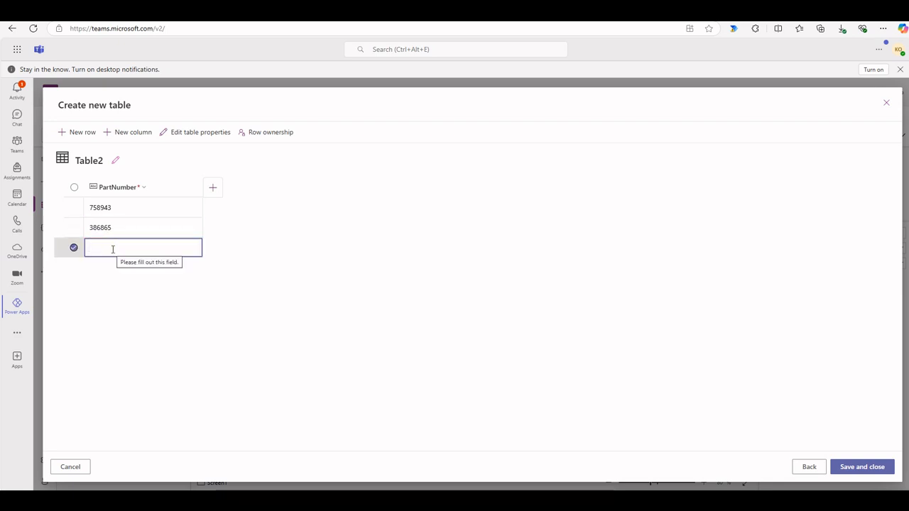
type("8574763")
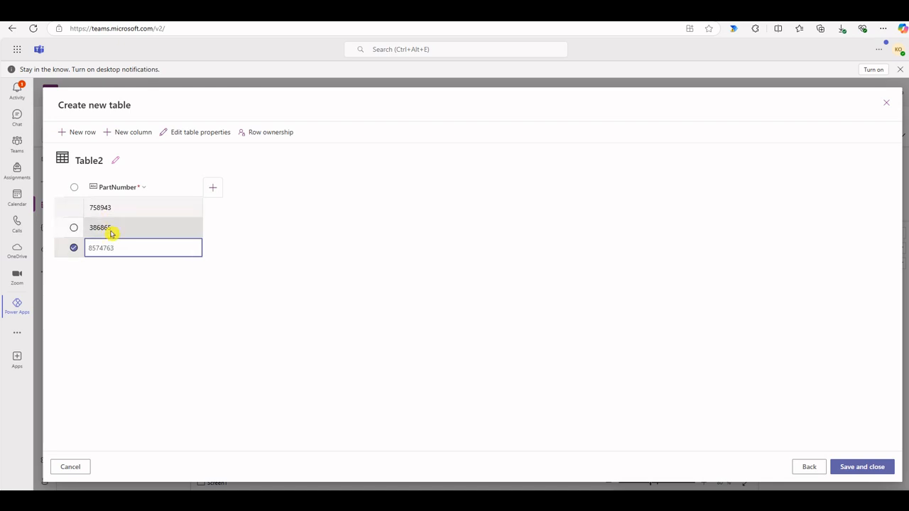
double_click(119, 247)
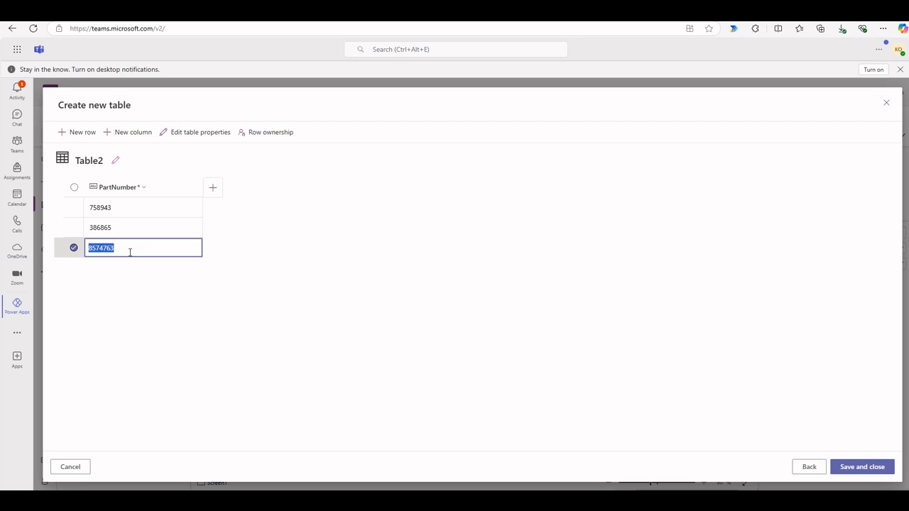
left_click(855, 467)
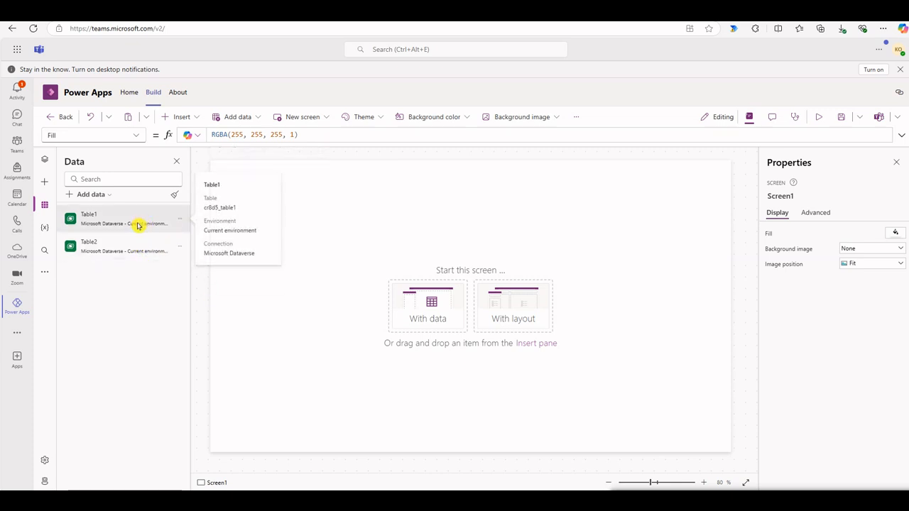
Examine the app's list of data sources for Table1 and Table2
left_click(275, 290)
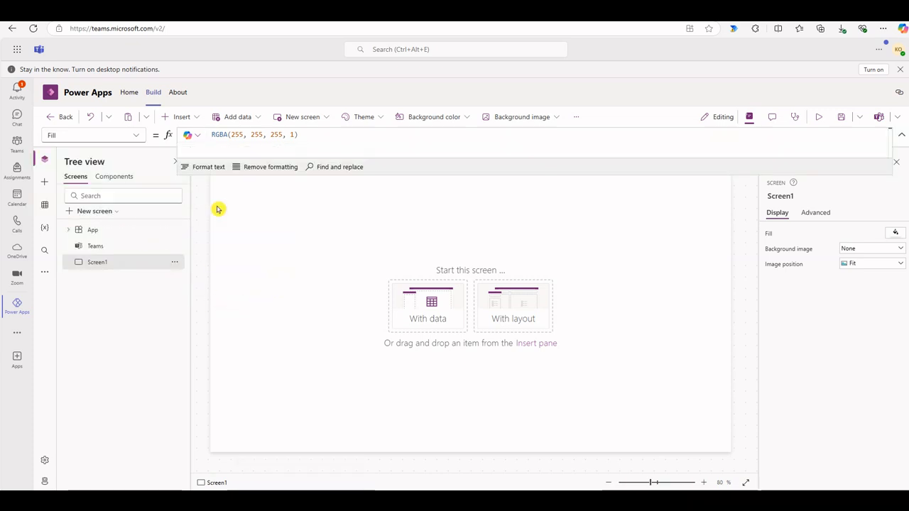
left_click(46, 204)
mouse_move(116, 223)
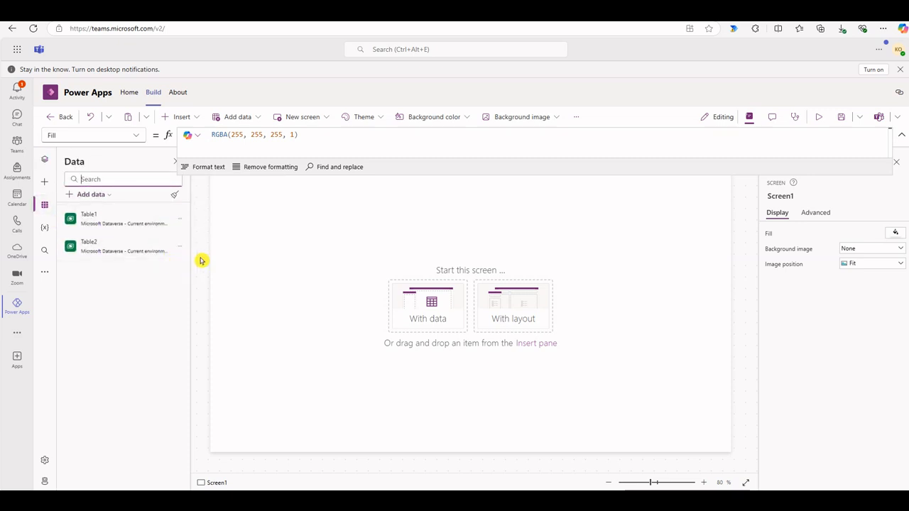
Insert a blank vertical gallery on Screen1
left_click(194, 118)
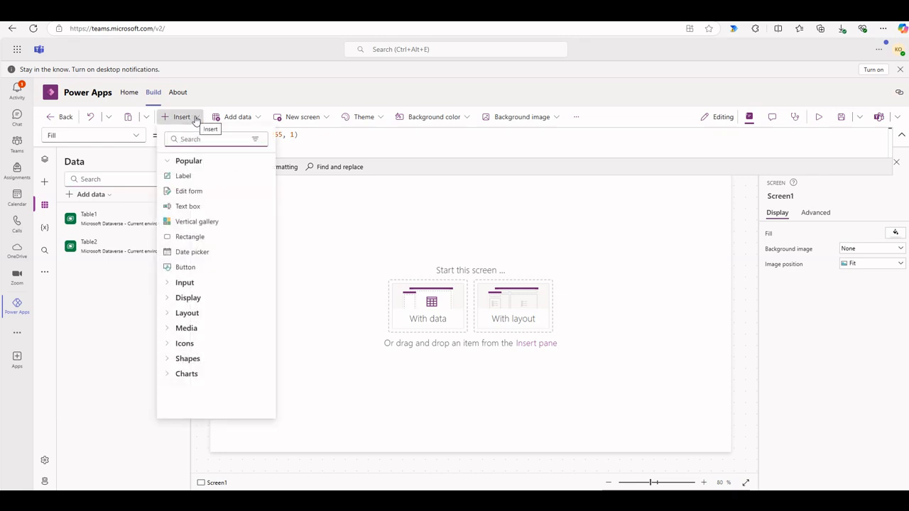
type("in")
key("BackSpace")
key("BackSpace")
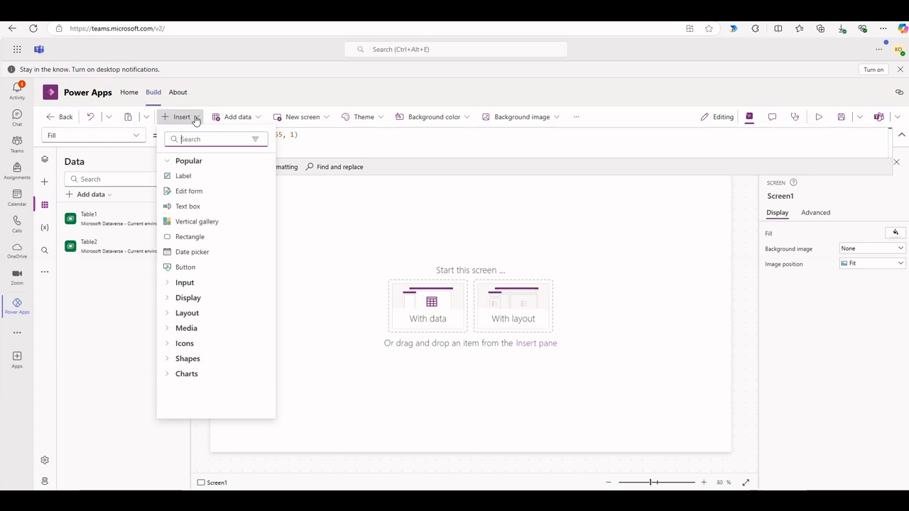
type("bl")
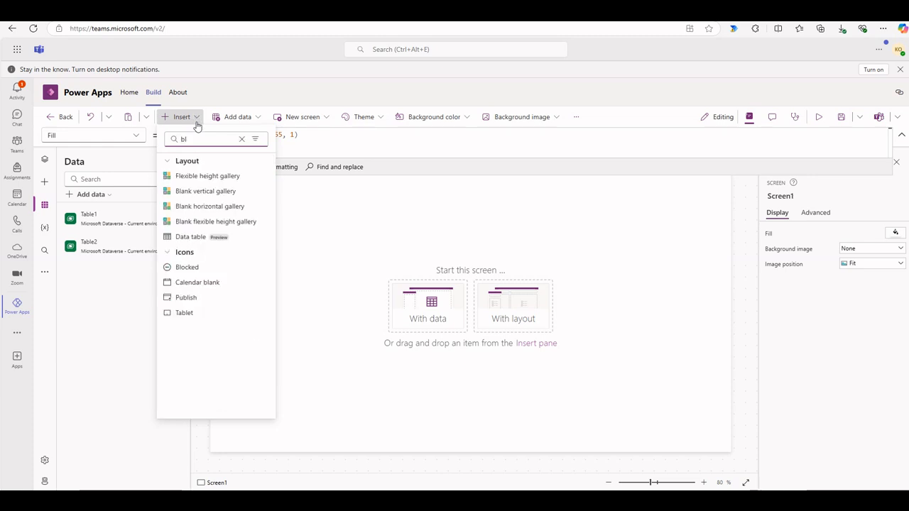
left_click(227, 193)
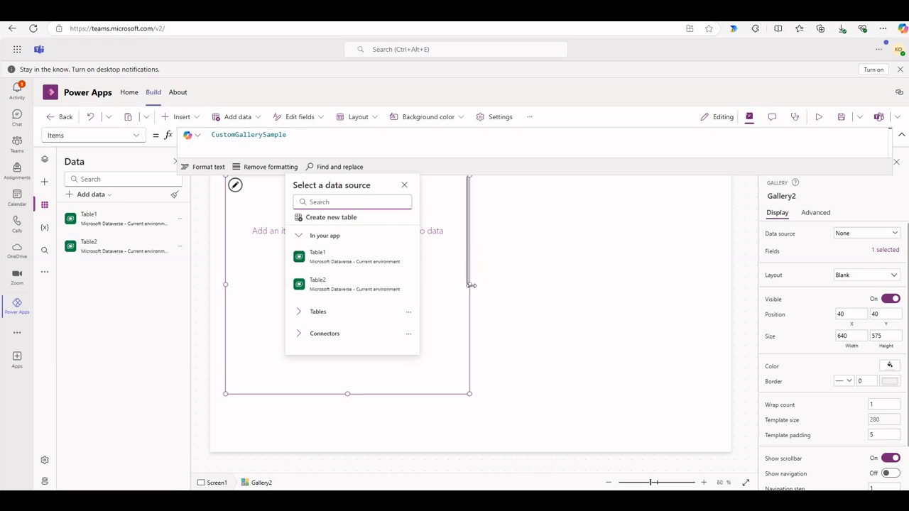
Widen the gallery to about 1017 and move it to about X 132, Y 92
left_click_drag(470, 285, 615, 313)
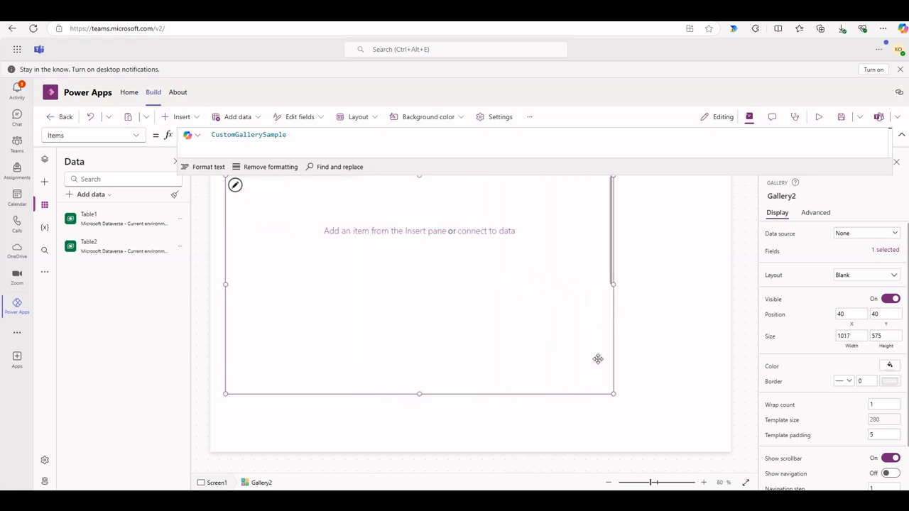
left_click_drag(601, 395, 637, 416)
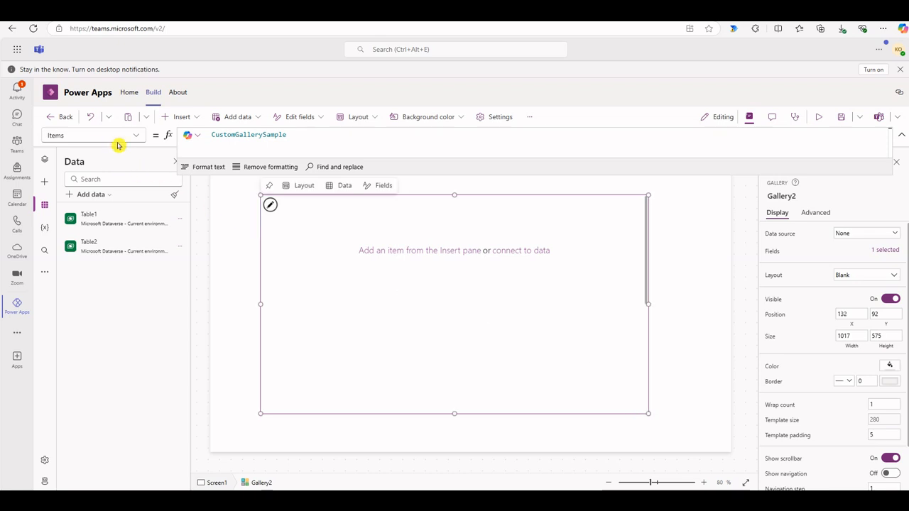
Set the gallery's Items formula to Filter(Table1, PartNumber in ShowColumns(Table2, PartNumber)) and collapse the enlarged formula bar
left_click_drag(301, 140, 196, 140)
type("Filter(Table1,     PartNumber in ShowColumns(Table2, PartNumber) )")
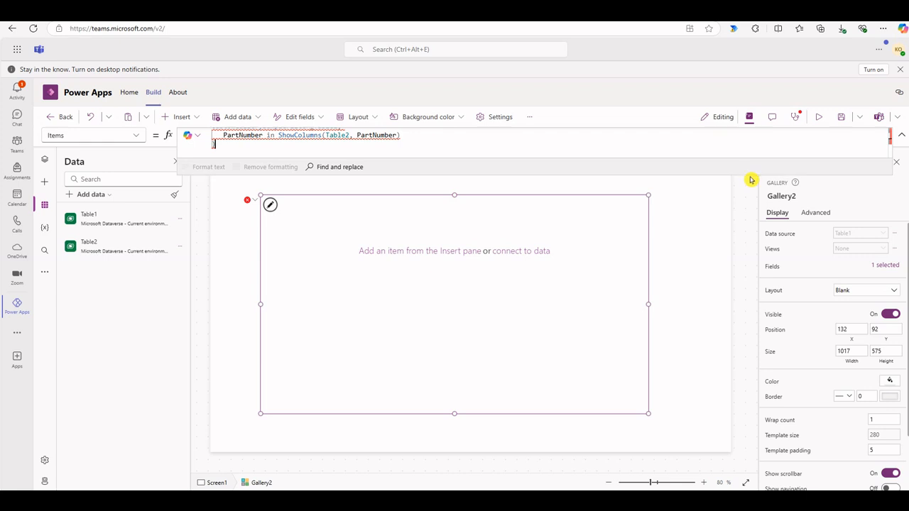
left_click_drag(749, 177, 743, 220)
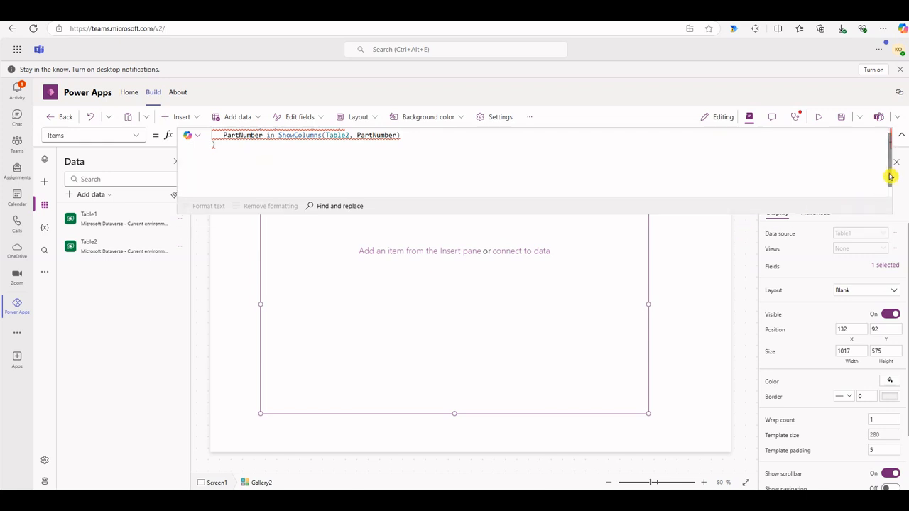
left_click_drag(891, 177, 892, 154)
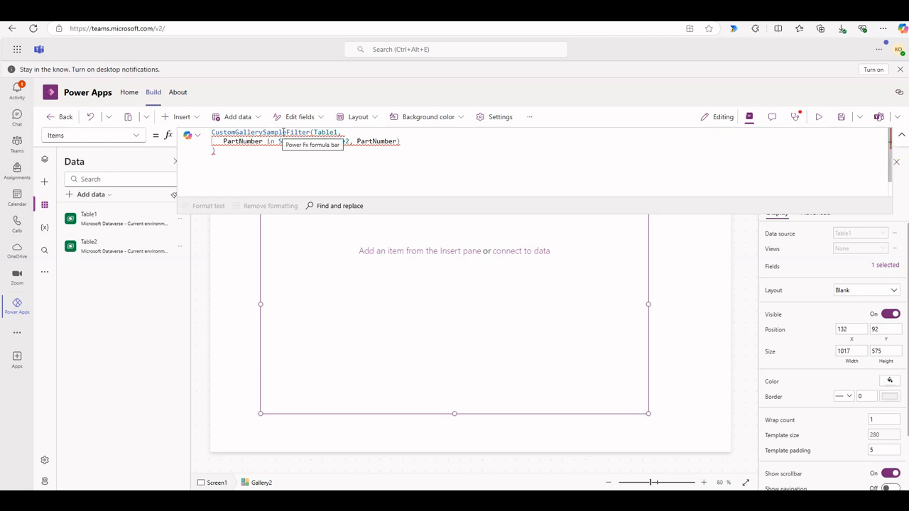
left_click_drag(286, 133, 207, 133)
key("BackSpace")
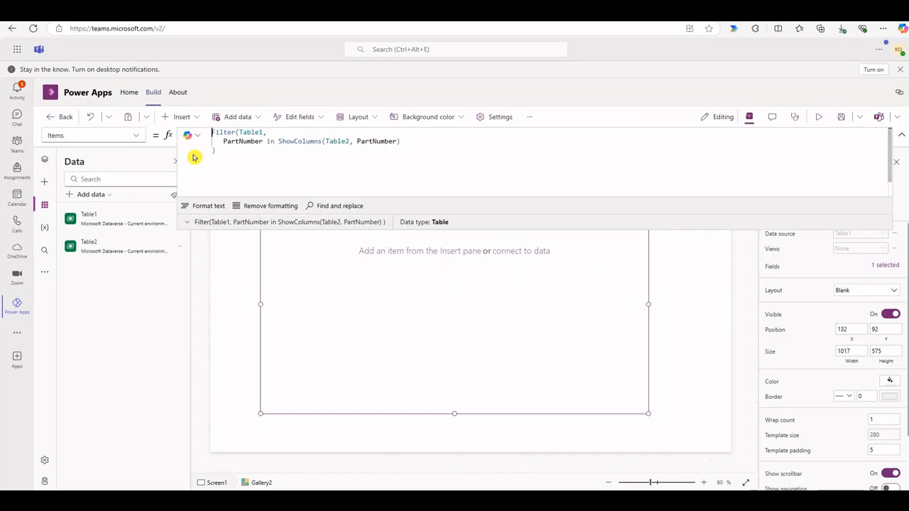
double_click(252, 110)
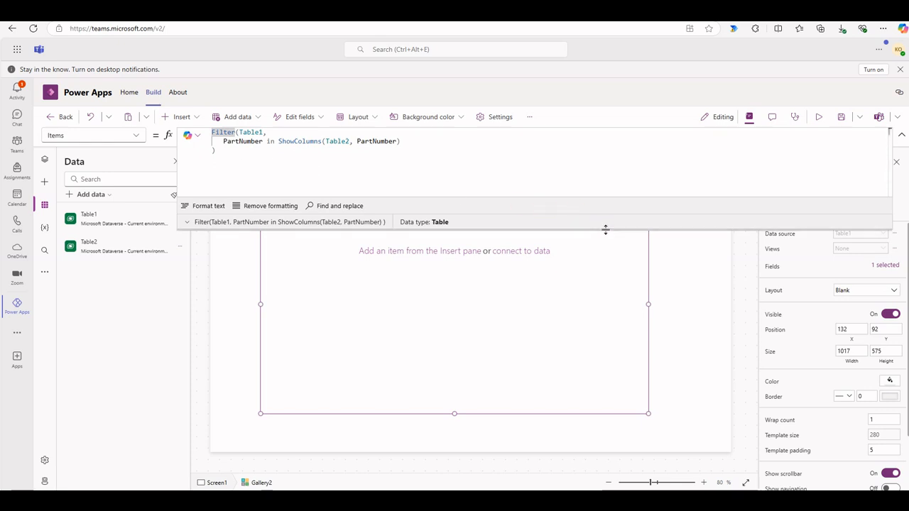
left_click_drag(605, 230, 599, 168)
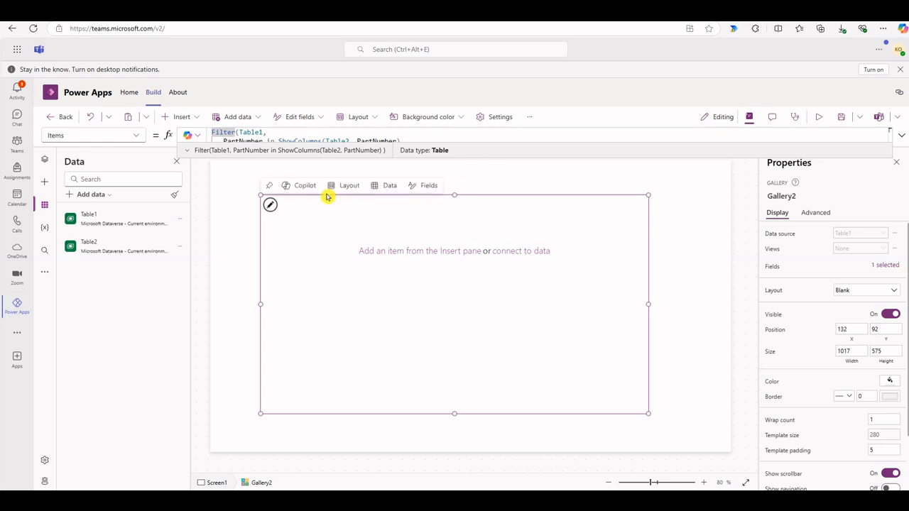
Insert a text box inside the gallery's item template
left_click(271, 205)
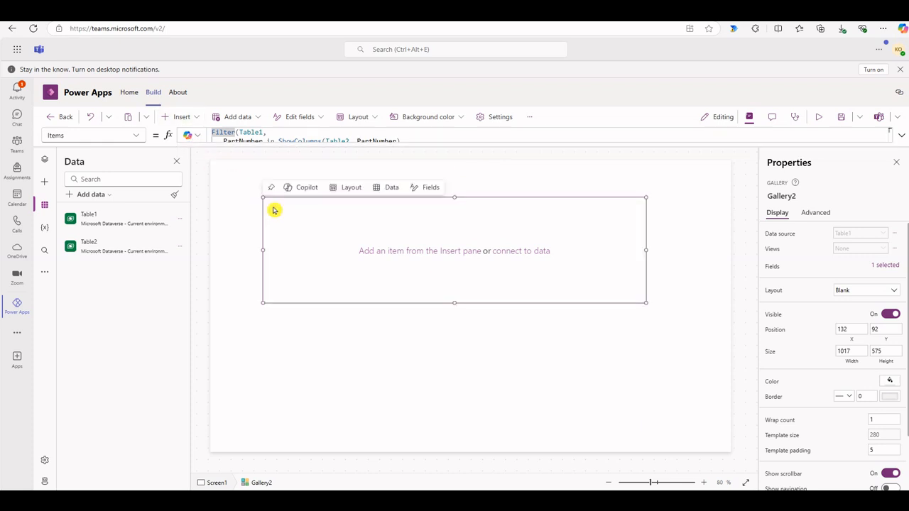
left_click(193, 117)
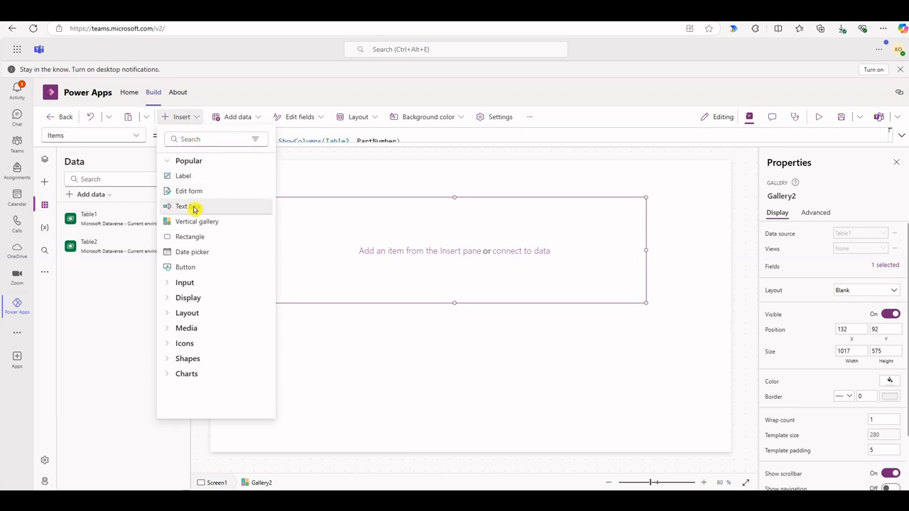
left_click(194, 206)
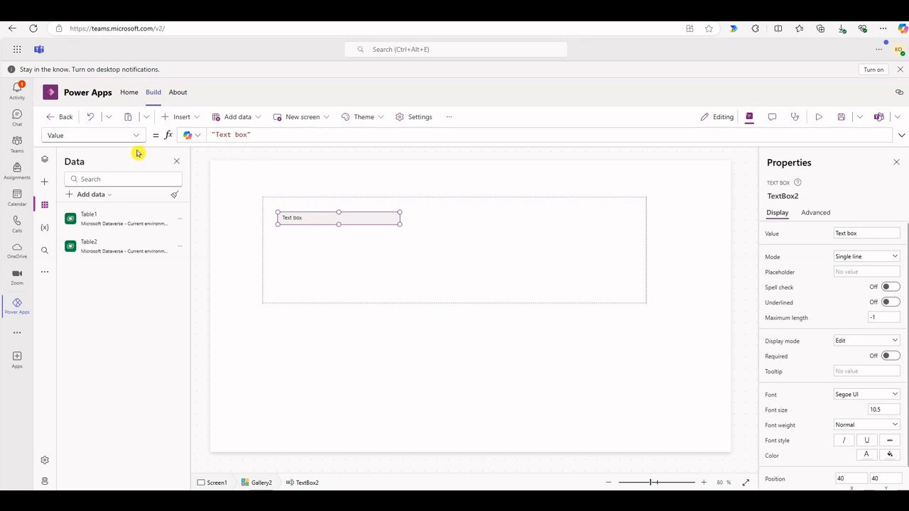
Set the text box's Value formula to ThisItem.PartNumber
left_click(272, 135)
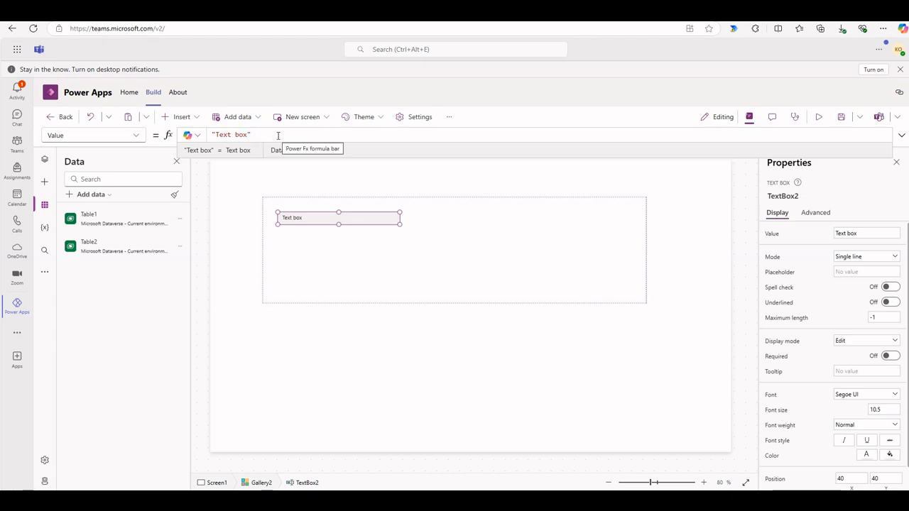
key("BackSpace")
key("BackSpace")
key("BackSpace")
key("BackSpace")
key("BackSpace")
key("BackSpace")
key("BackSpace")
key("BackSpace")
key("BackSpace")
key("BackSpace")
type("T")
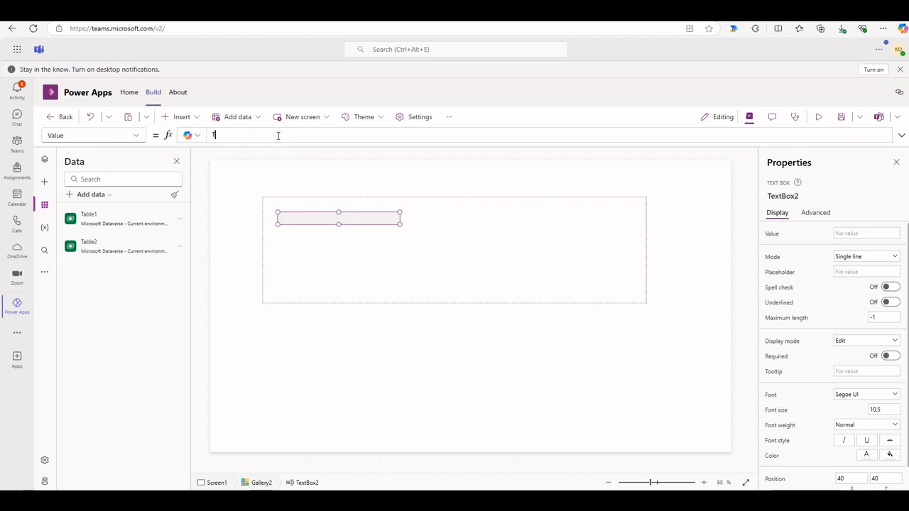
type("hisI")
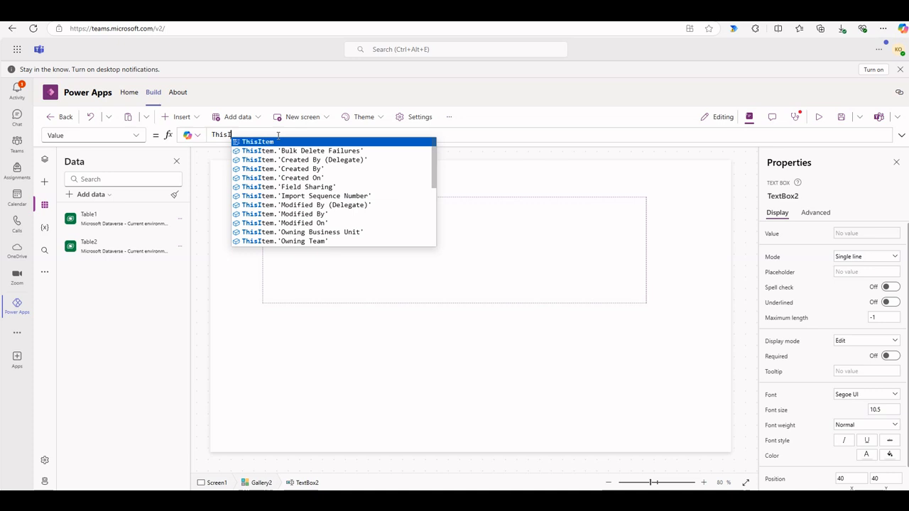
type("tem.")
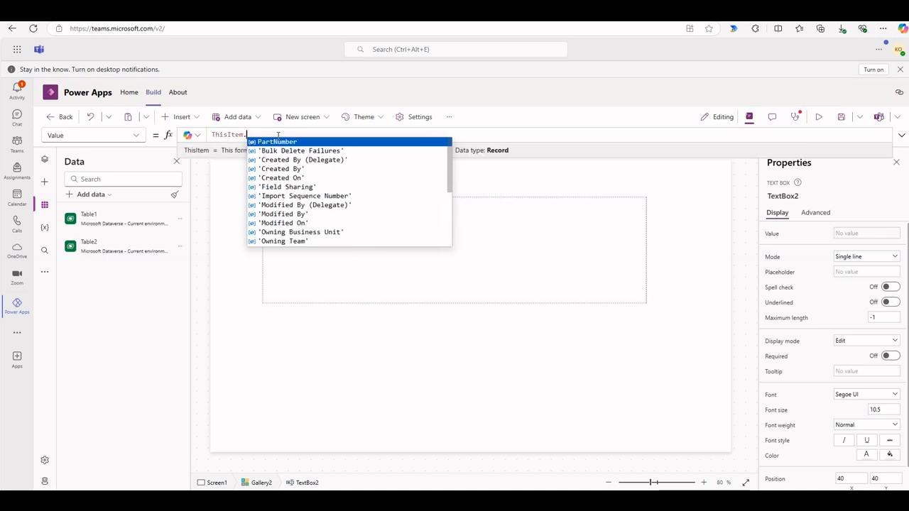
left_click(284, 142)
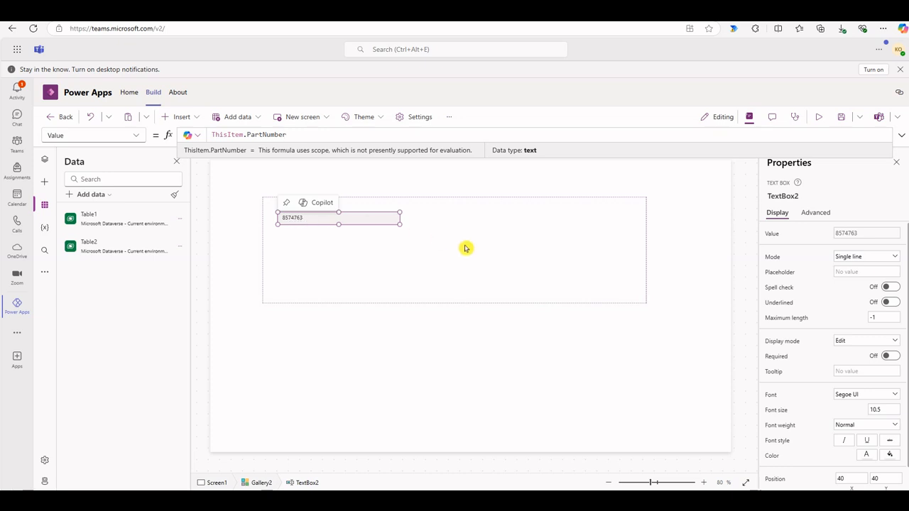
Set the part number text box's font size to 14 and make the box slightly wider and taller
left_click(886, 409)
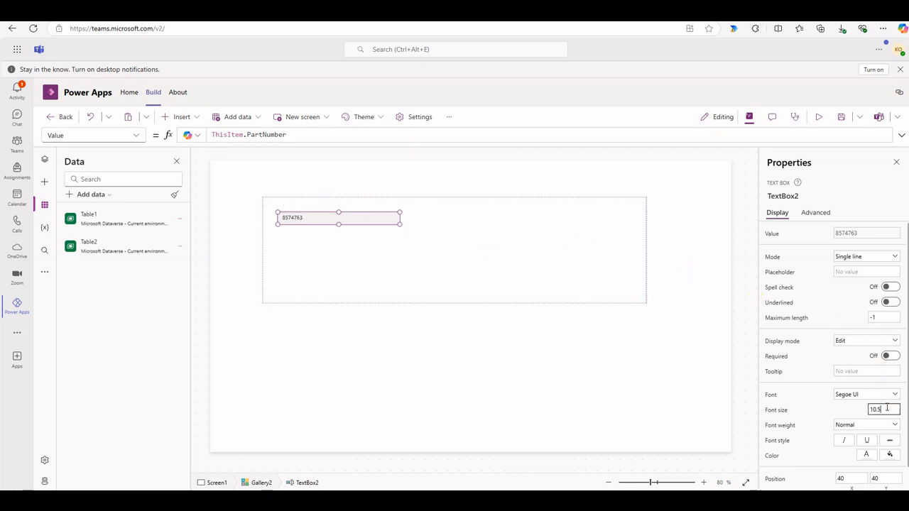
type("14")
key("Return")
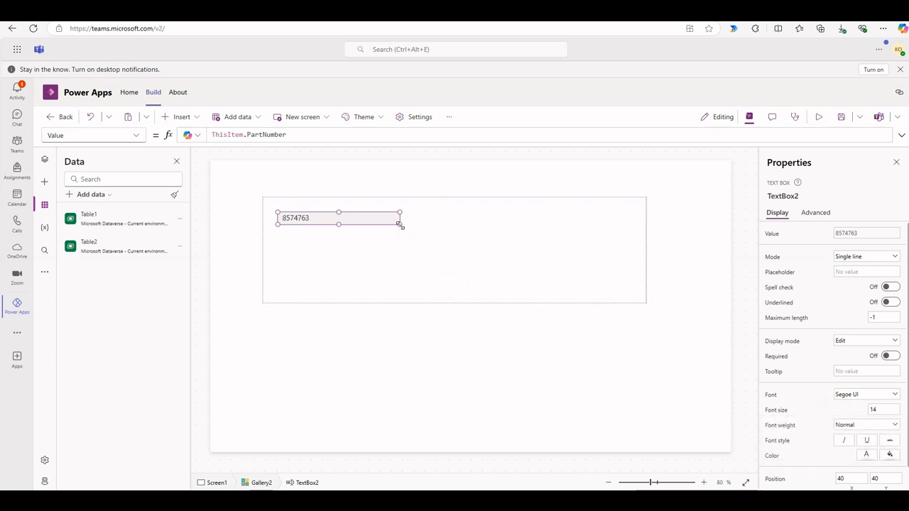
left_click_drag(400, 224, 413, 235)
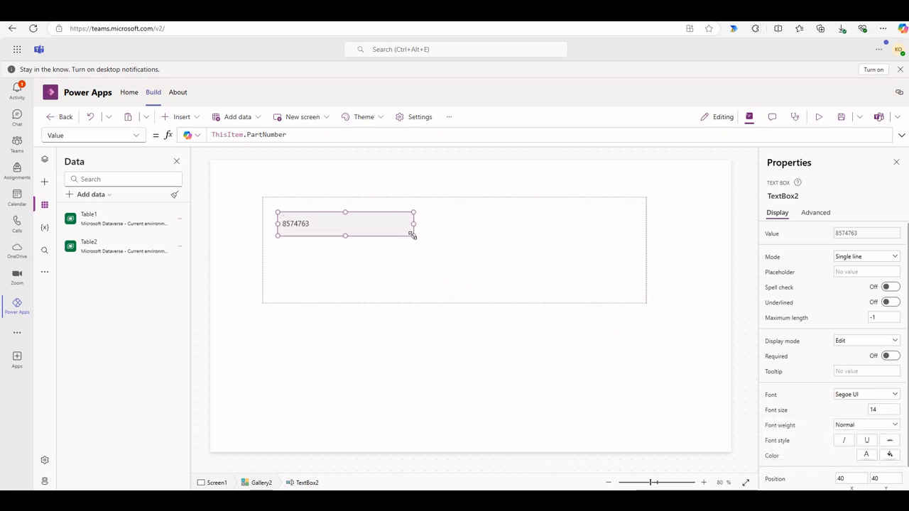
left_click(239, 238)
left_click(301, 226)
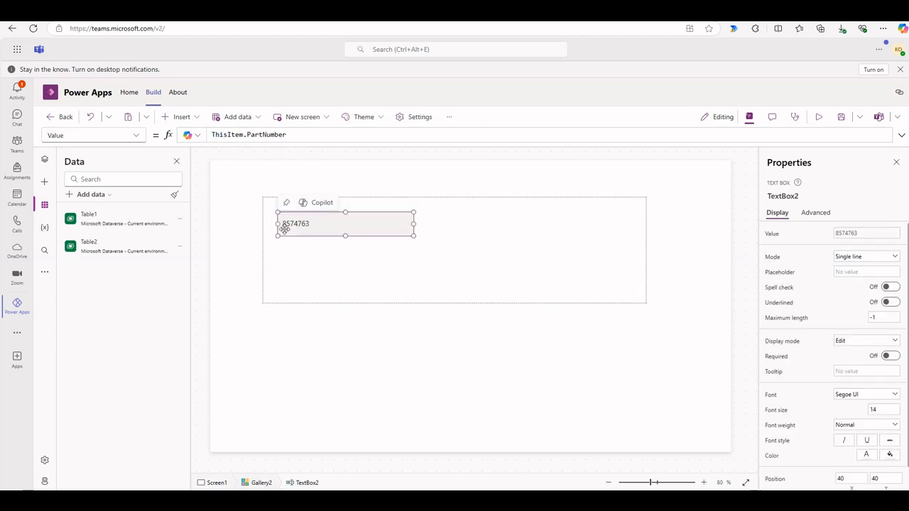
Examine Table1's data for part number 8574763 and close the table
left_click(180, 220)
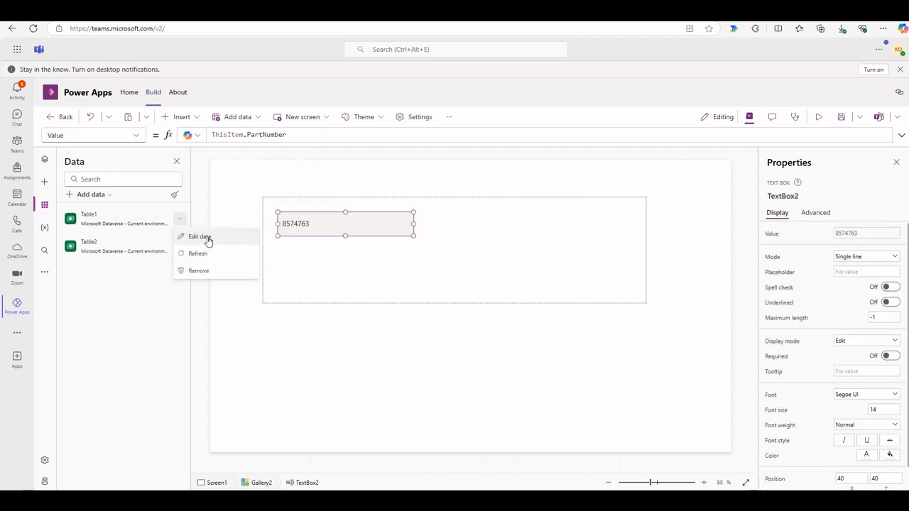
left_click(200, 237)
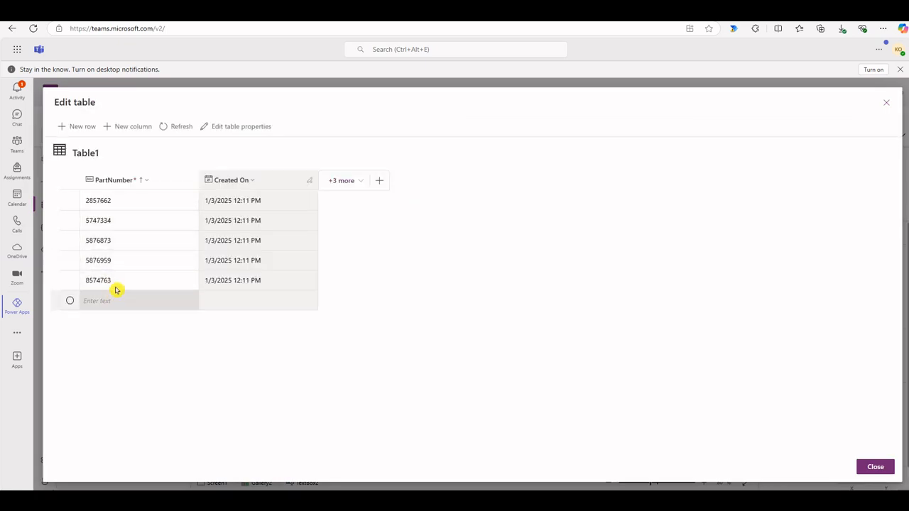
left_click(126, 282)
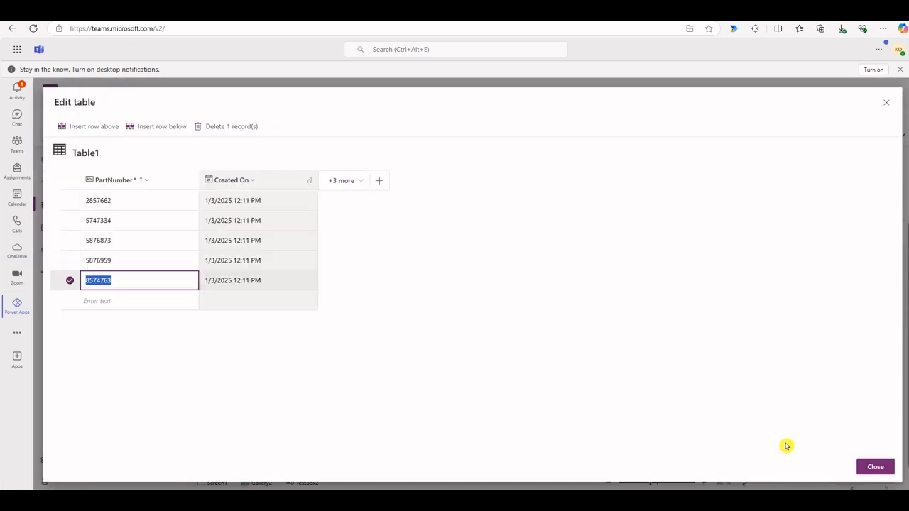
left_click(868, 468)
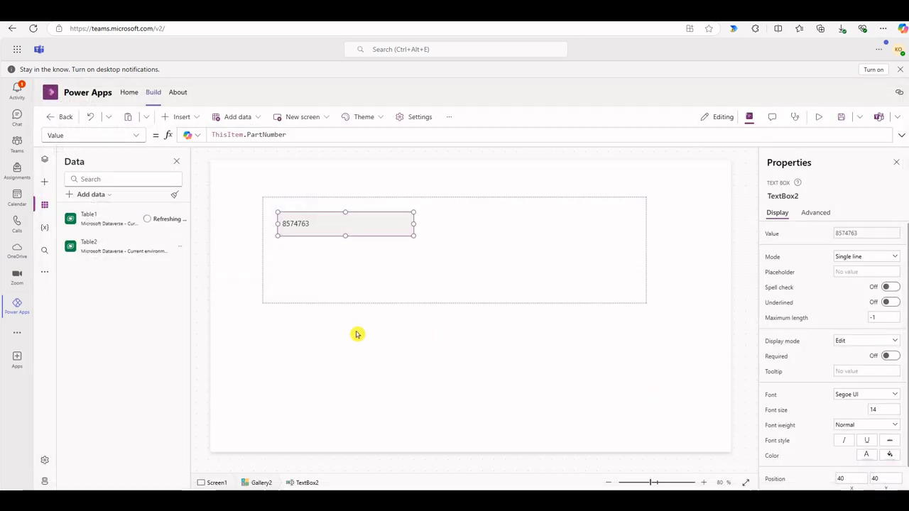
Add a new row with part number 104 to Table2 and close the table
left_click(181, 248)
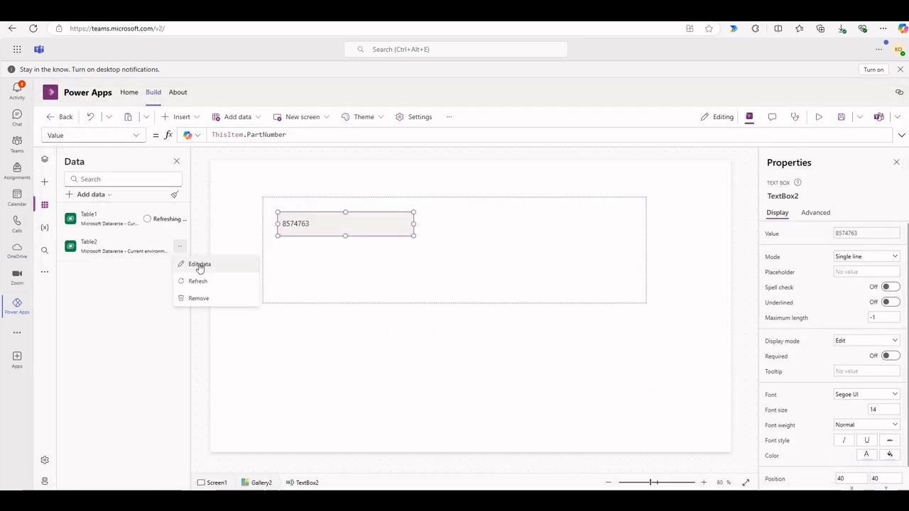
left_click(201, 265)
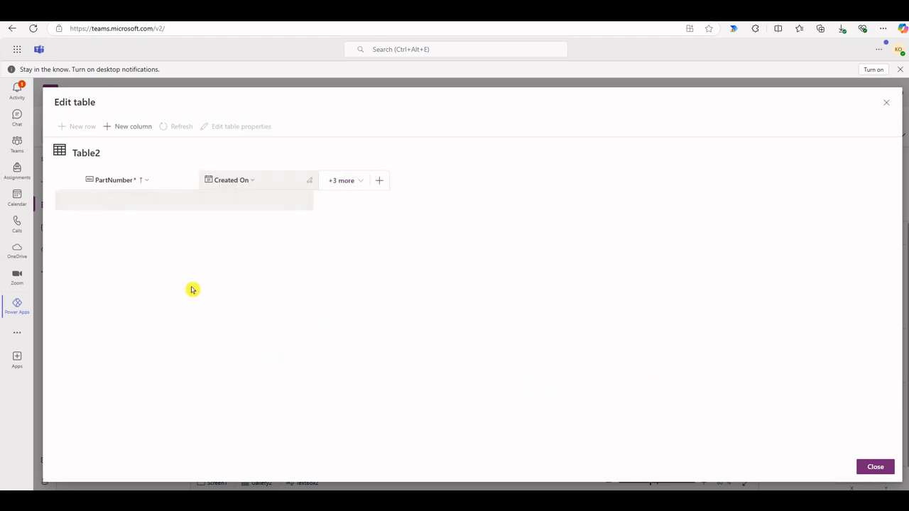
left_click(131, 241)
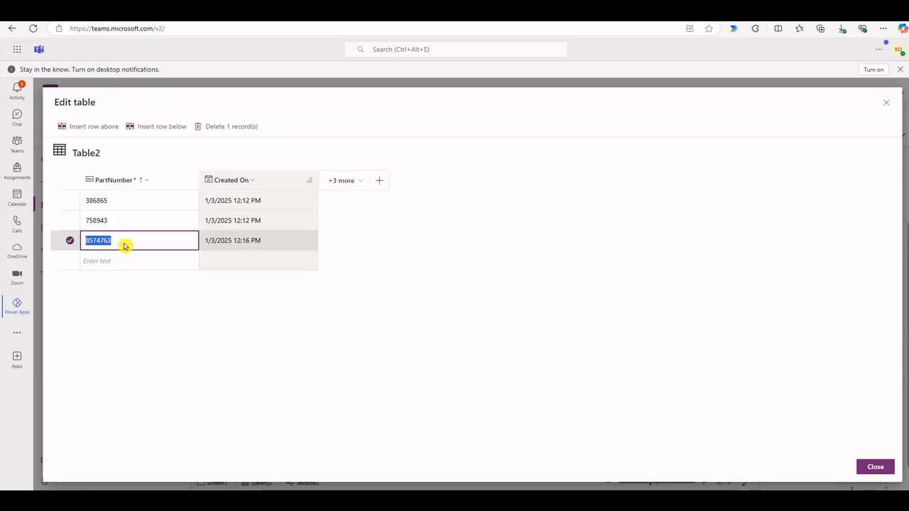
left_click(127, 261)
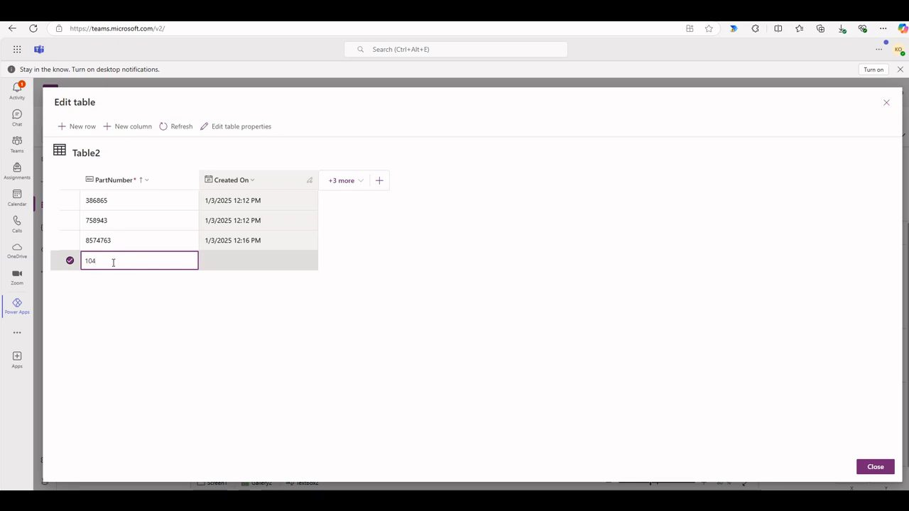
left_click_drag(99, 263, 73, 262)
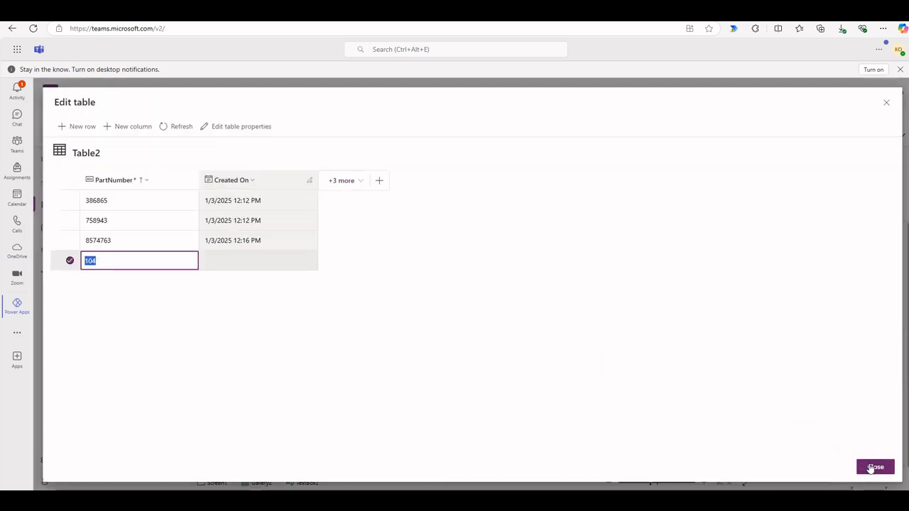
left_click(873, 467)
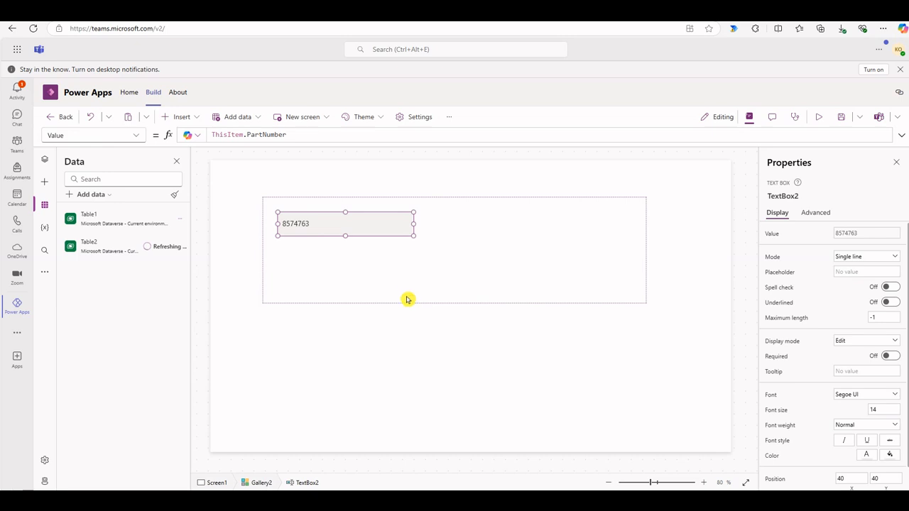
Add a new row with part number 104 to Table1 and close the table
left_click(184, 221)
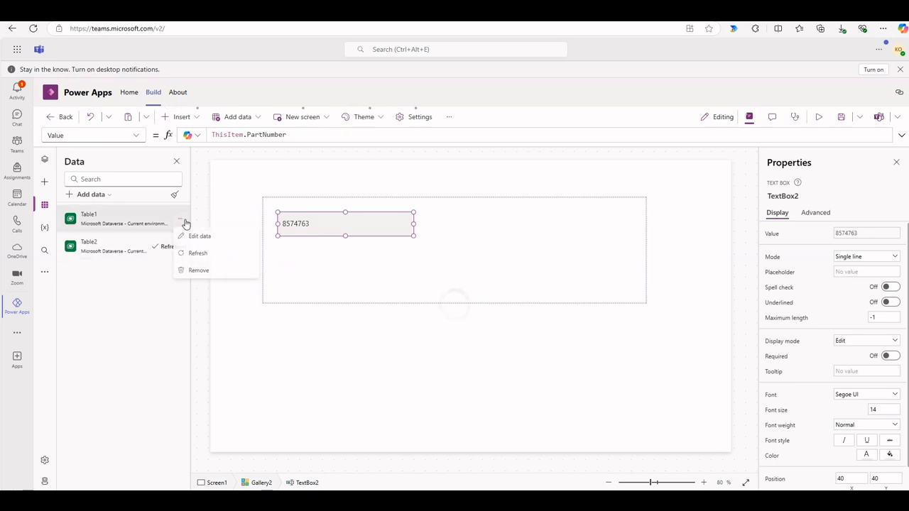
left_click(198, 236)
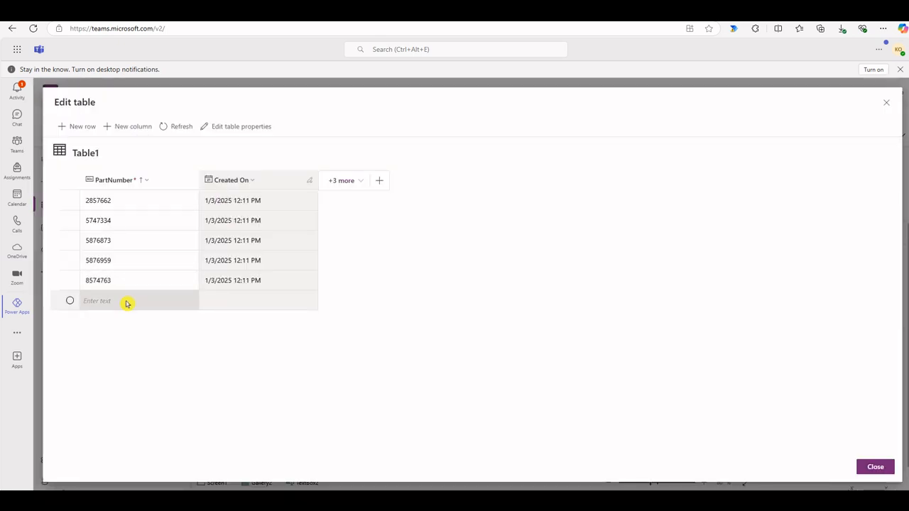
left_click(127, 300)
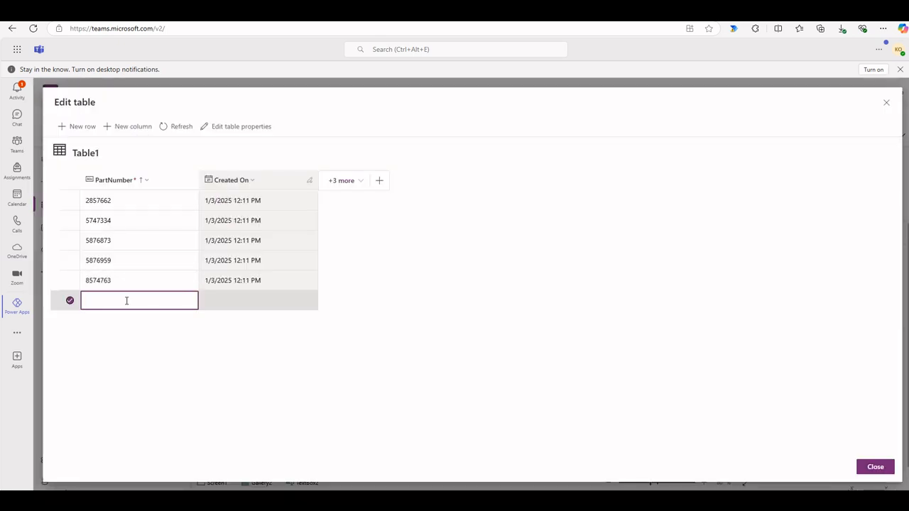
left_click(383, 379)
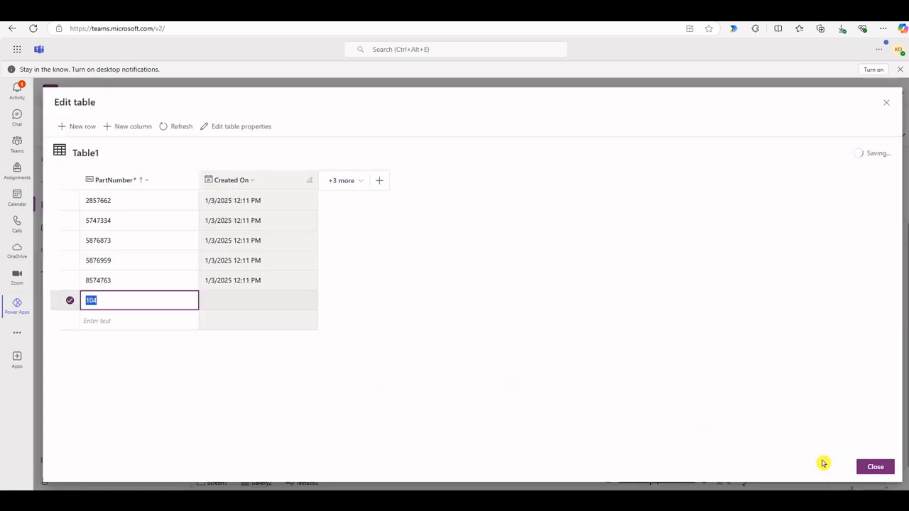
left_click(872, 467)
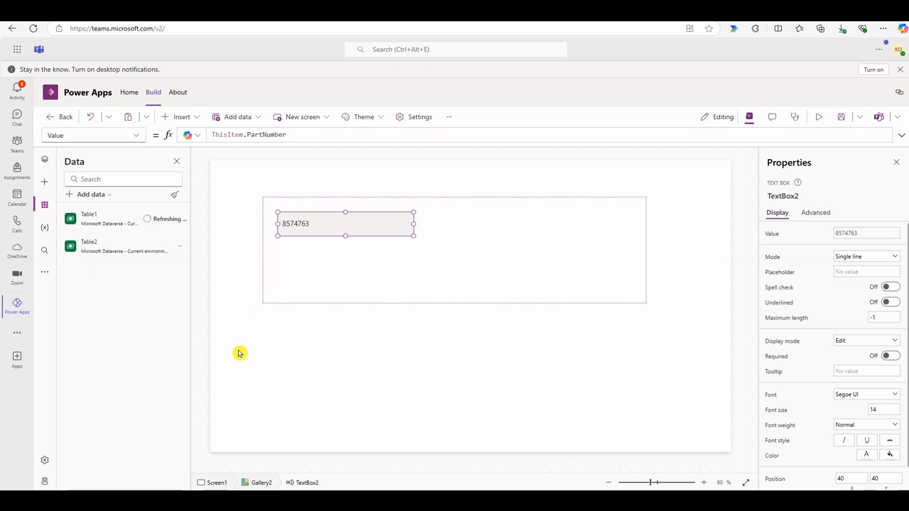
Shrink the gallery's template height to 130 and deselect the gallery
left_click(440, 261)
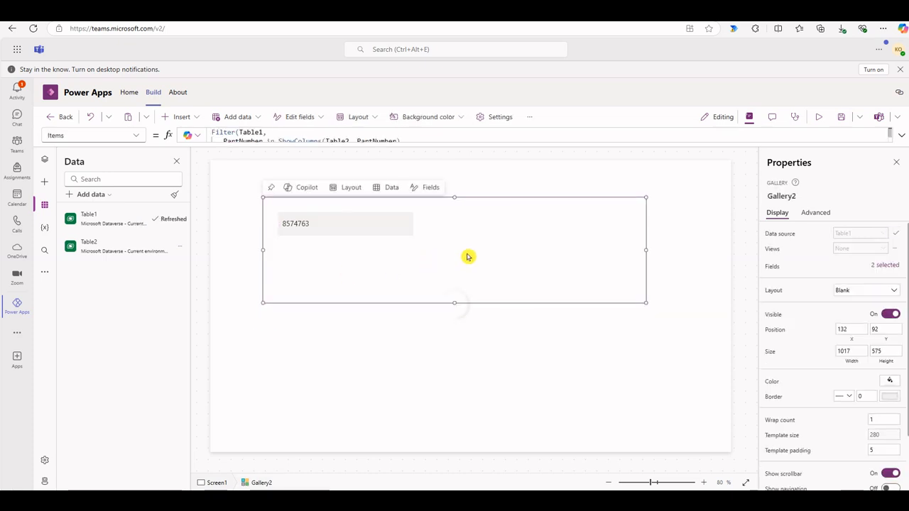
left_click_drag(454, 303, 455, 245)
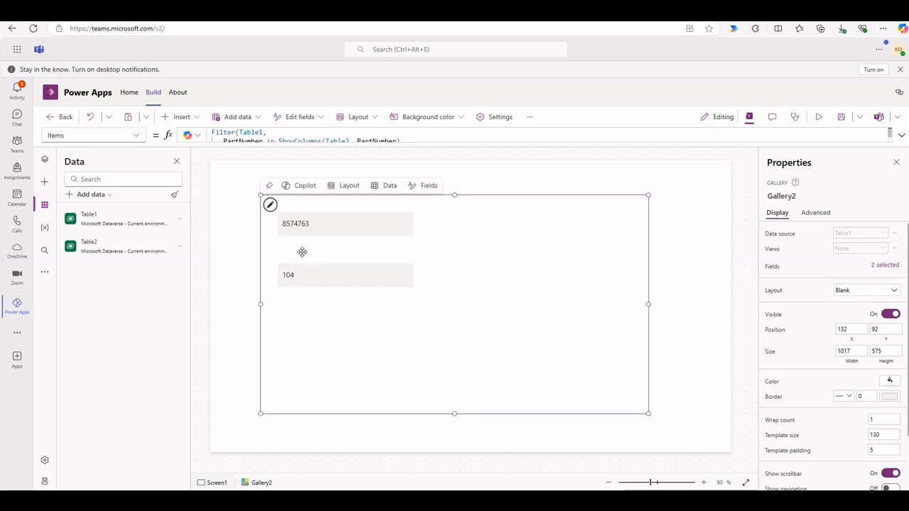
left_click(240, 228)
Insert a label on Screen1 and place it above the gallery's part numbers at about X 180, Y 60
left_click(194, 119)
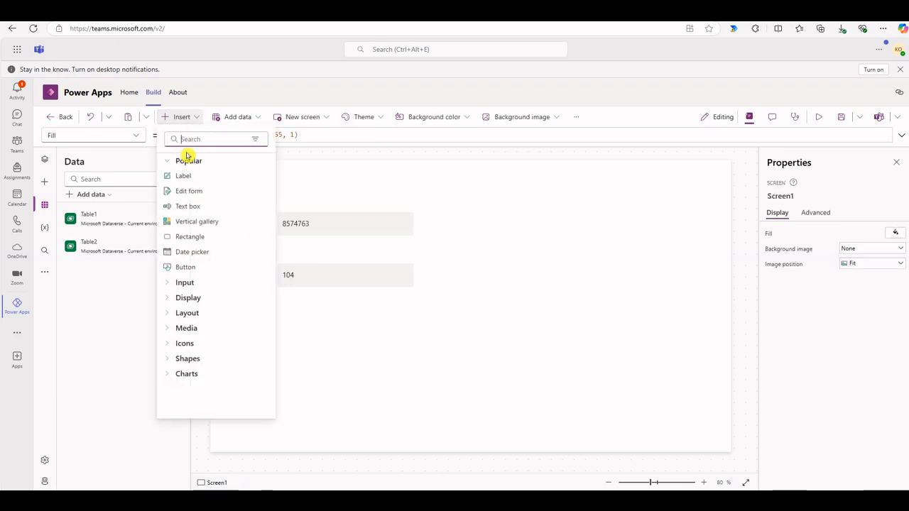
left_click(183, 176)
left_click_drag(293, 184, 339, 191)
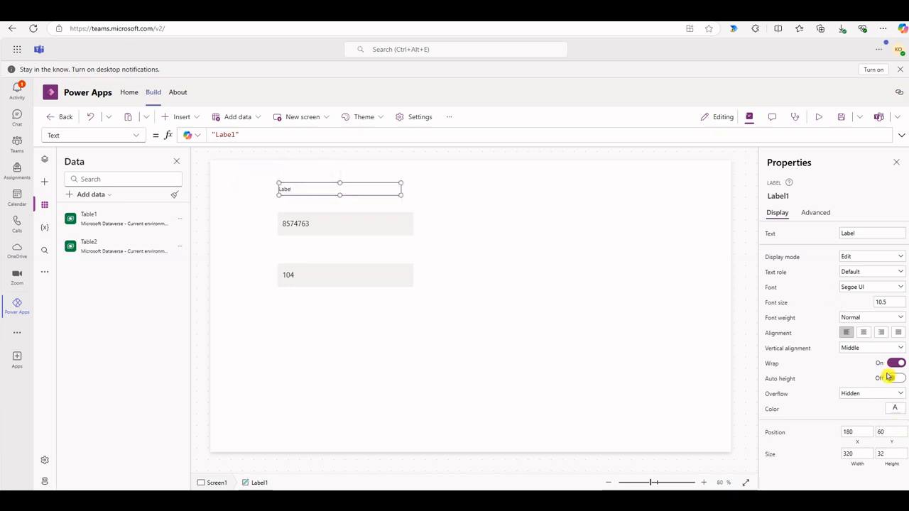
Set the label's font size to 14 and its text to "Part Number"
left_click(885, 304)
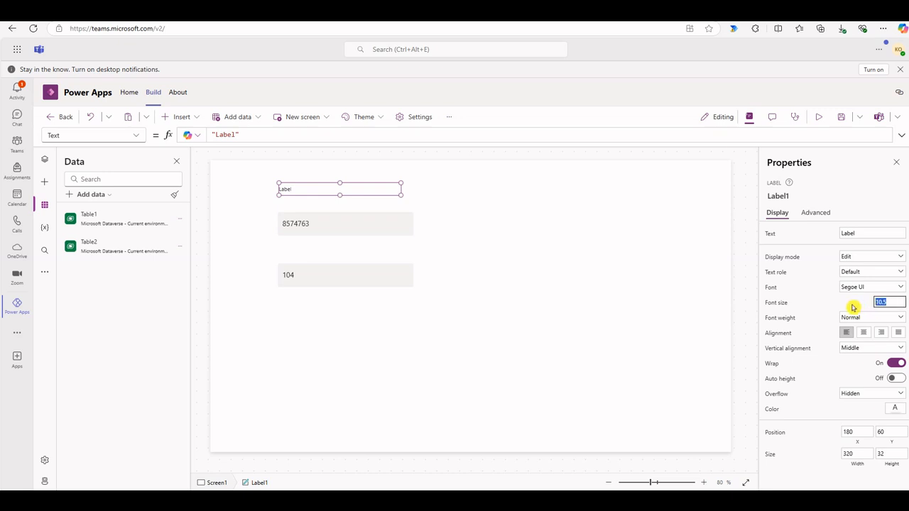
type("14")
key("Return")
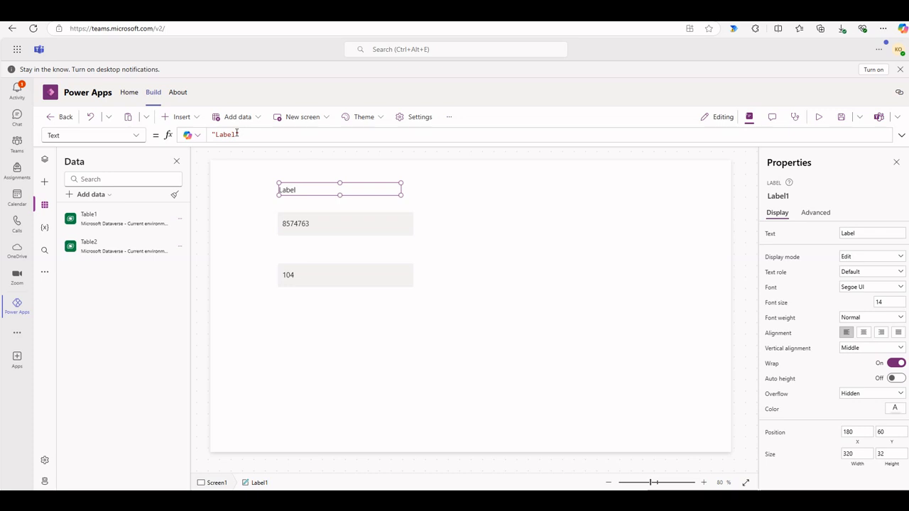
left_click_drag(237, 135, 214, 135)
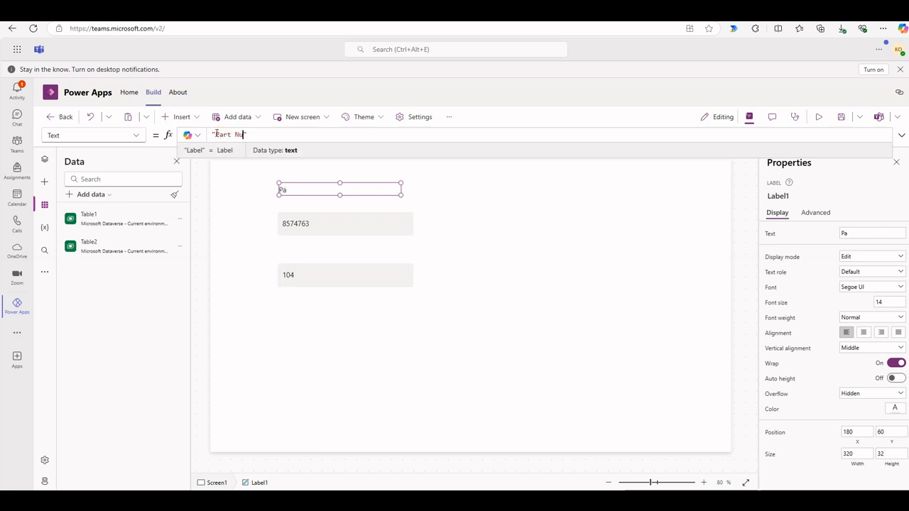
left_click(263, 211)
left_click(359, 257)
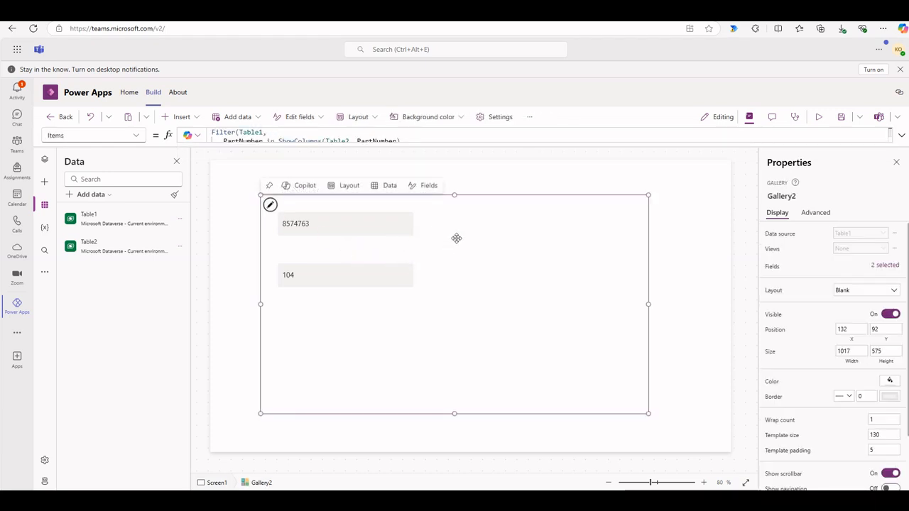
Shrink the gallery's height to 425 and its template size to 95, and deselect the gallery
left_click_drag(455, 415, 455, 357)
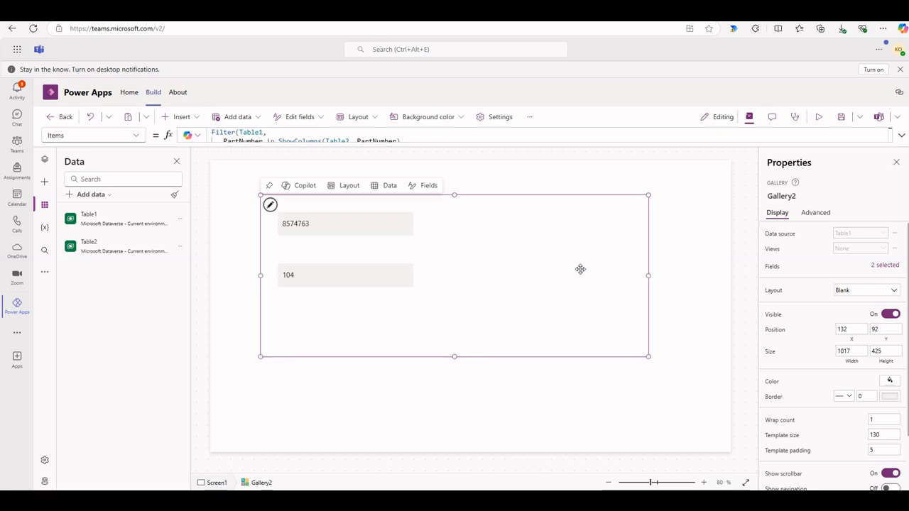
left_click(524, 186)
left_click(349, 257)
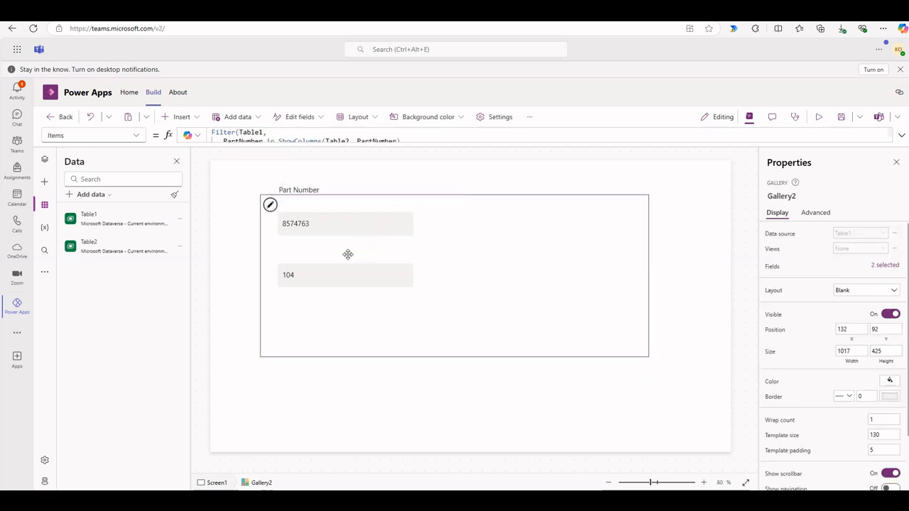
left_click(456, 236)
left_click_drag(456, 245, 455, 232)
left_click(466, 309)
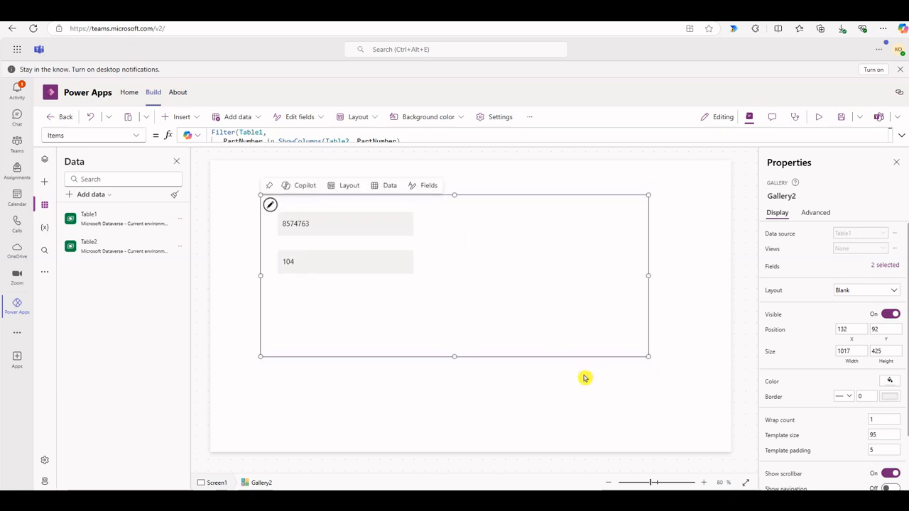
left_click(687, 427)
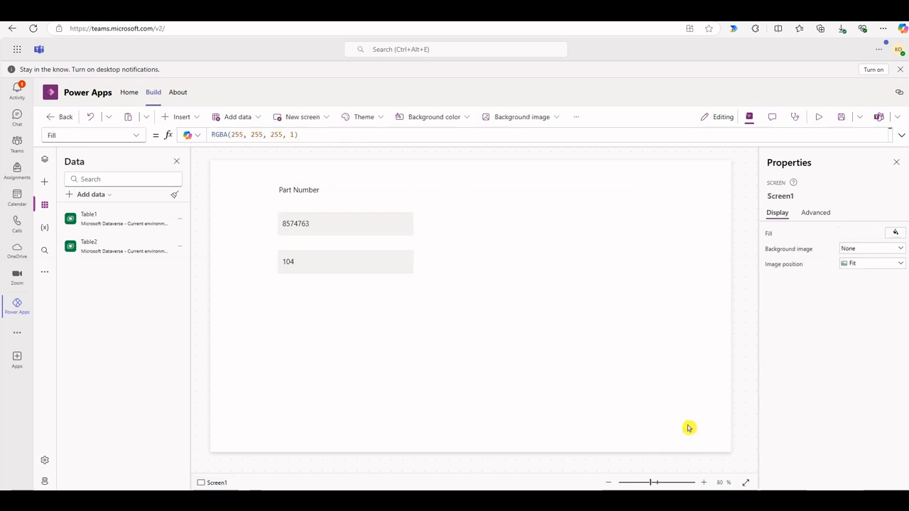
Preview the app to check the labelled part number gallery, and return to editing Screen1
left_click(818, 117)
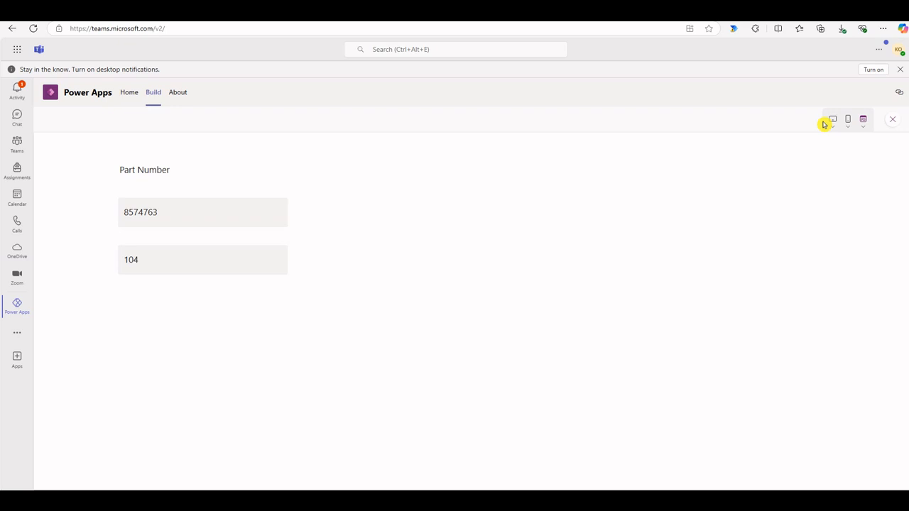
left_click(893, 120)
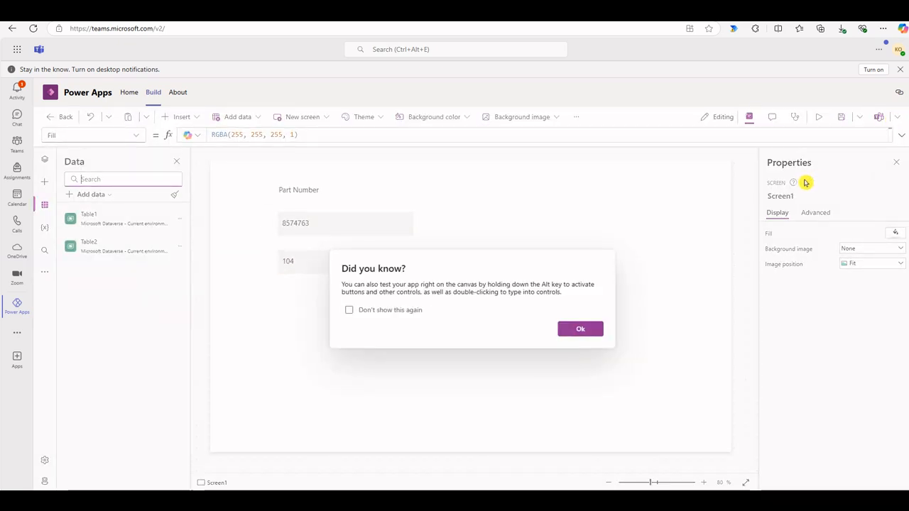
left_click(564, 331)
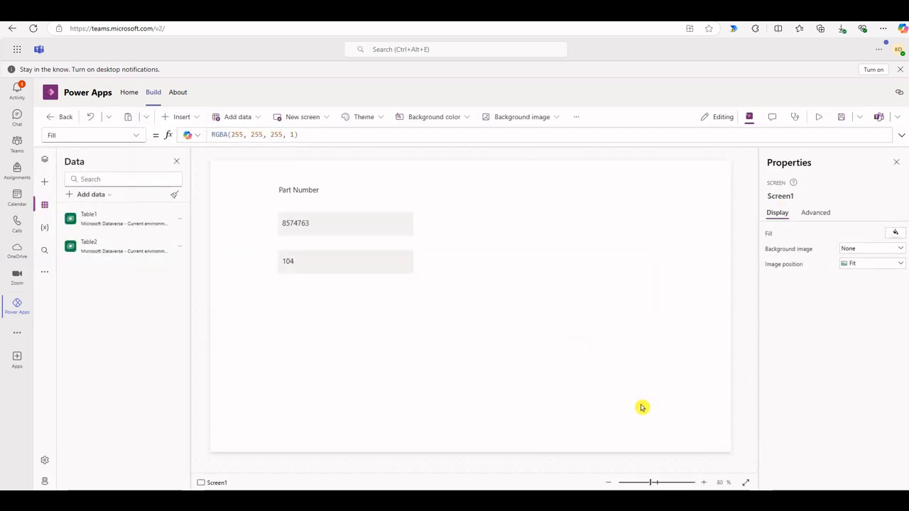
left_click(761, 500)
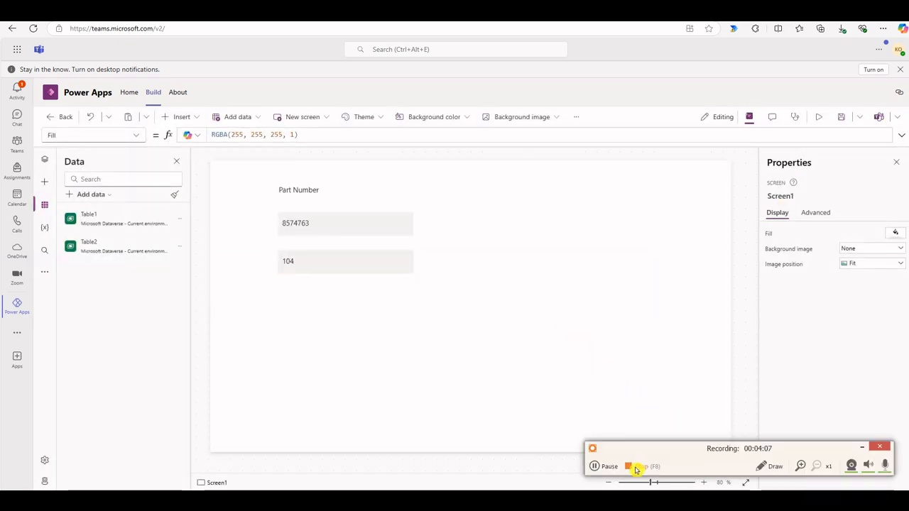